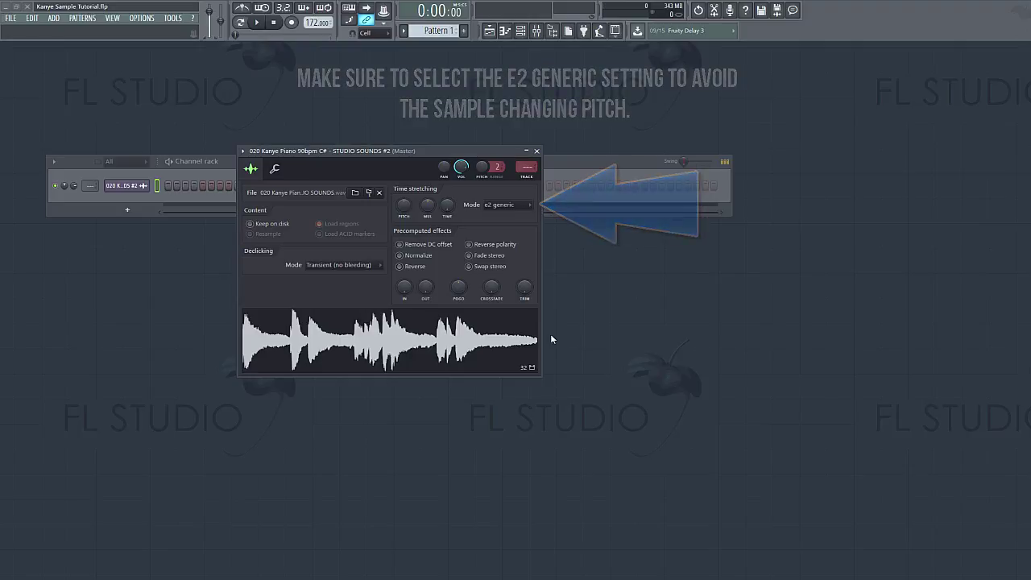
# Step: Preview the Kanye piano sample and set its time stretching to 4 bars
pyautogui.click(462, 339)
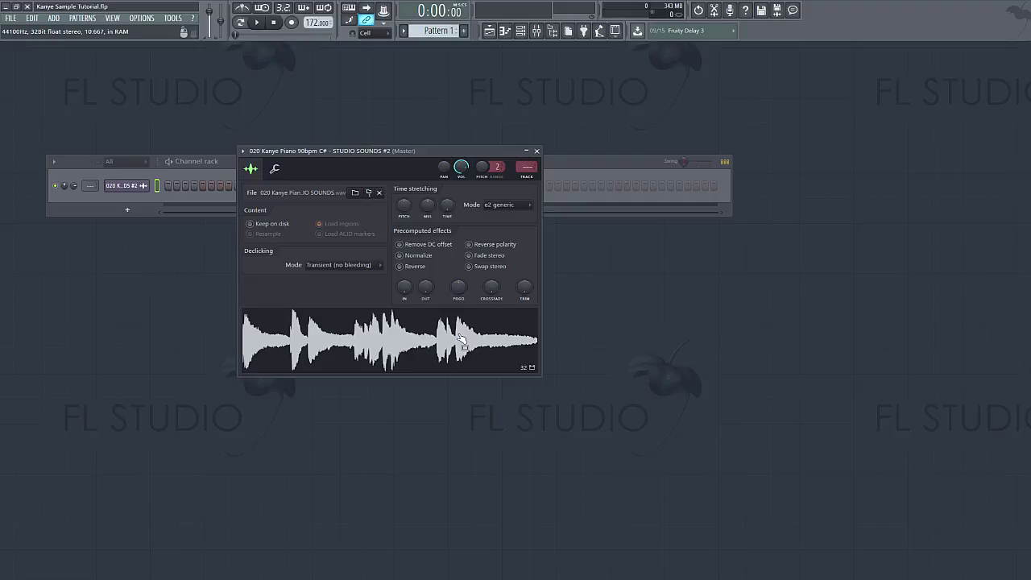
pyautogui.rightClick(447, 208)
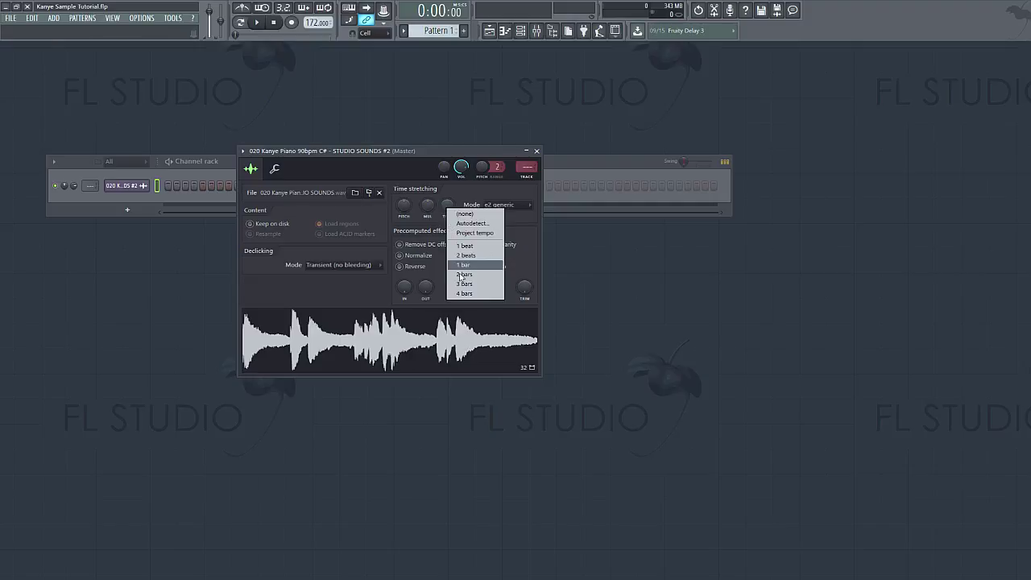
pyautogui.click(464, 295)
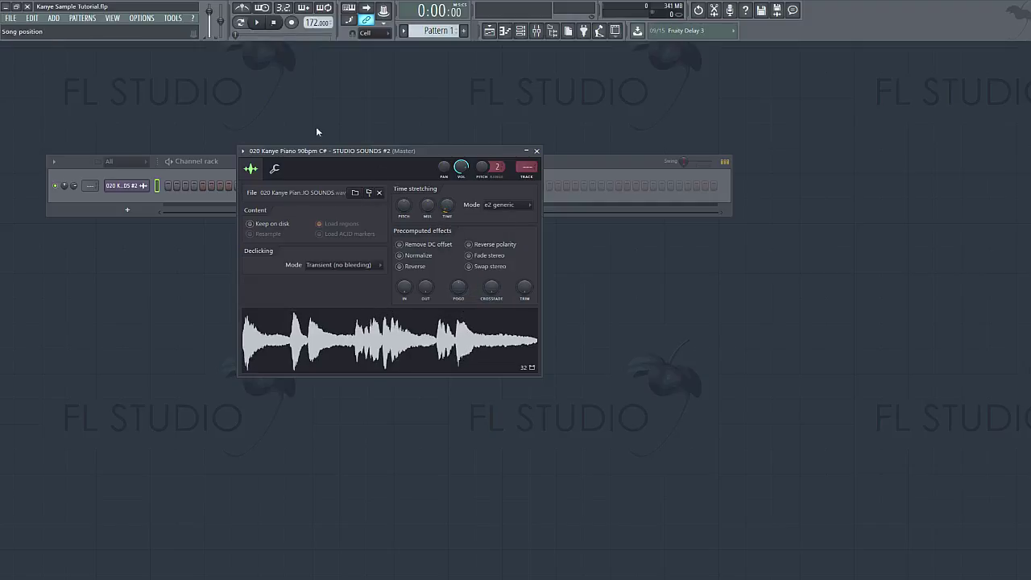
# Step: Play back the piano clip in the playlist to hear the 4-bar stretch
pyautogui.click(489, 32)
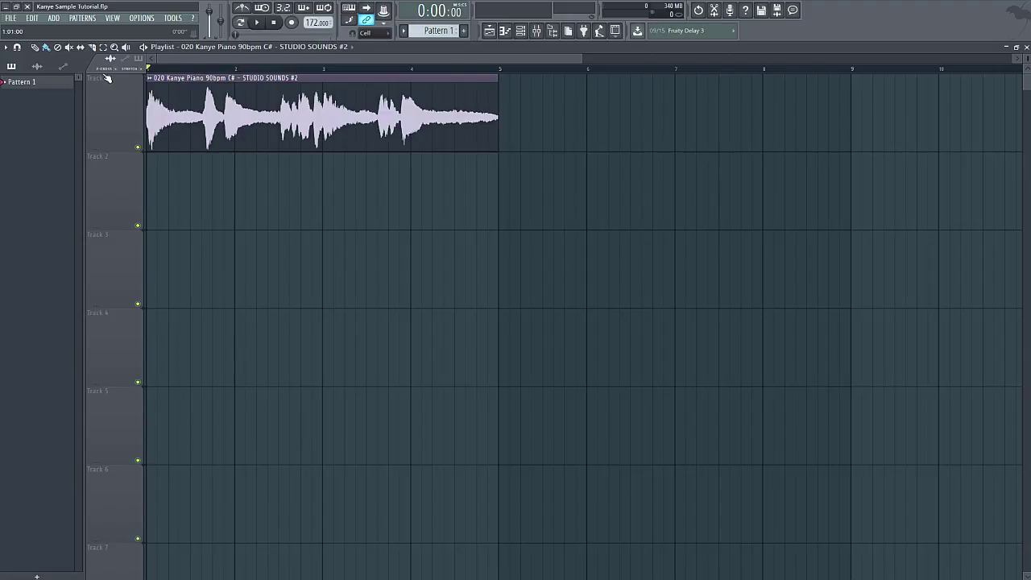
pyautogui.click(258, 23)
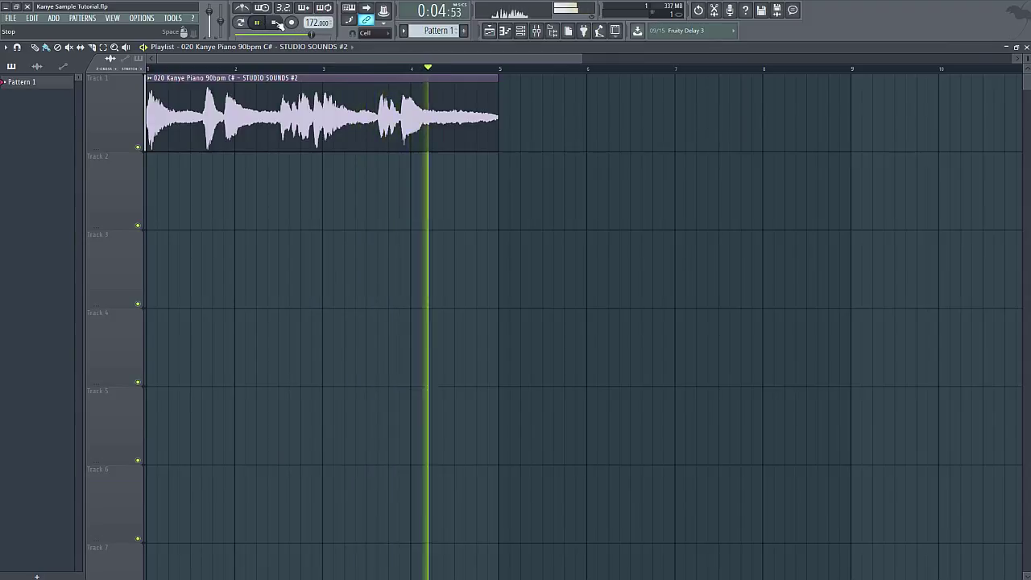
pyautogui.press('space')
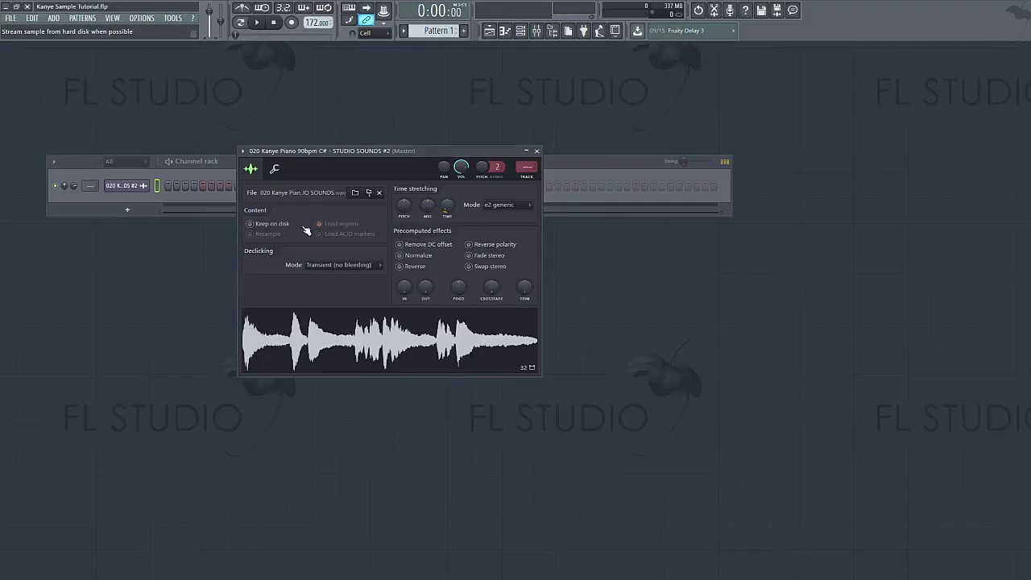
# Step: Stretch the end of the piano clip on Track 1 of the playlist to bar 9 so it lasts 8 bars
pyautogui.rightClick(448, 208)
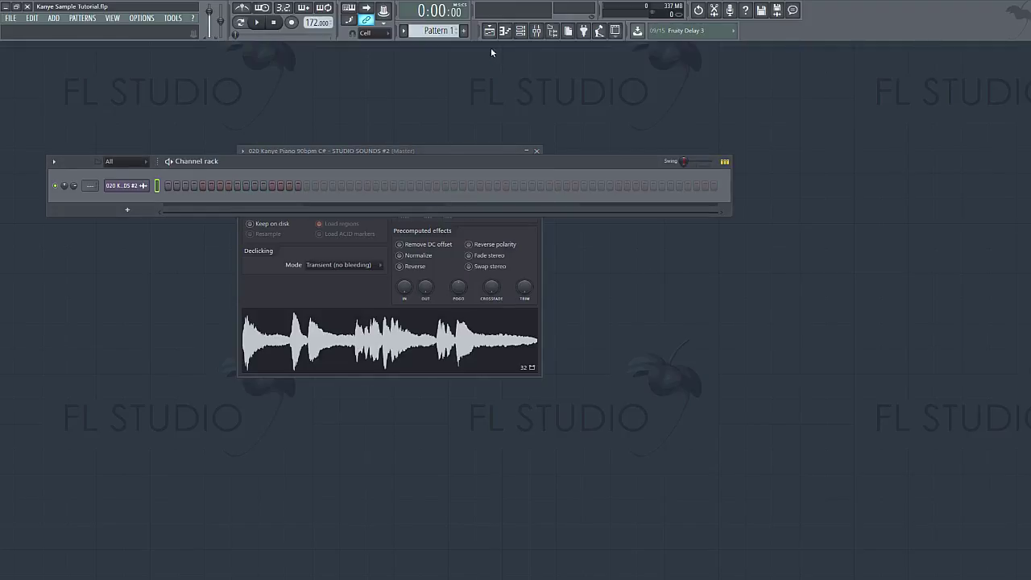
pyautogui.click(489, 30)
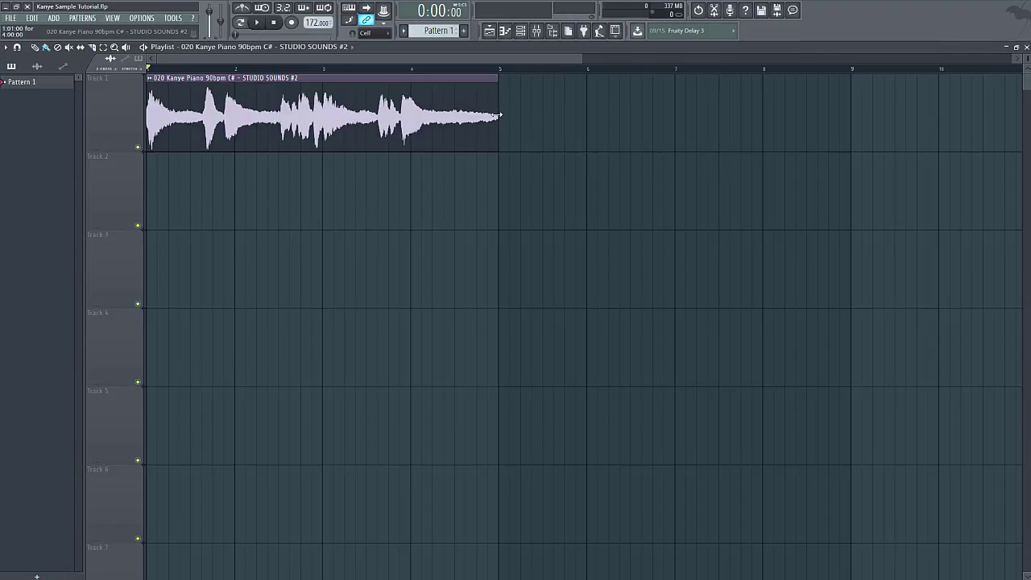
pyautogui.moveTo(498, 115); pyautogui.dragTo(850, 153)
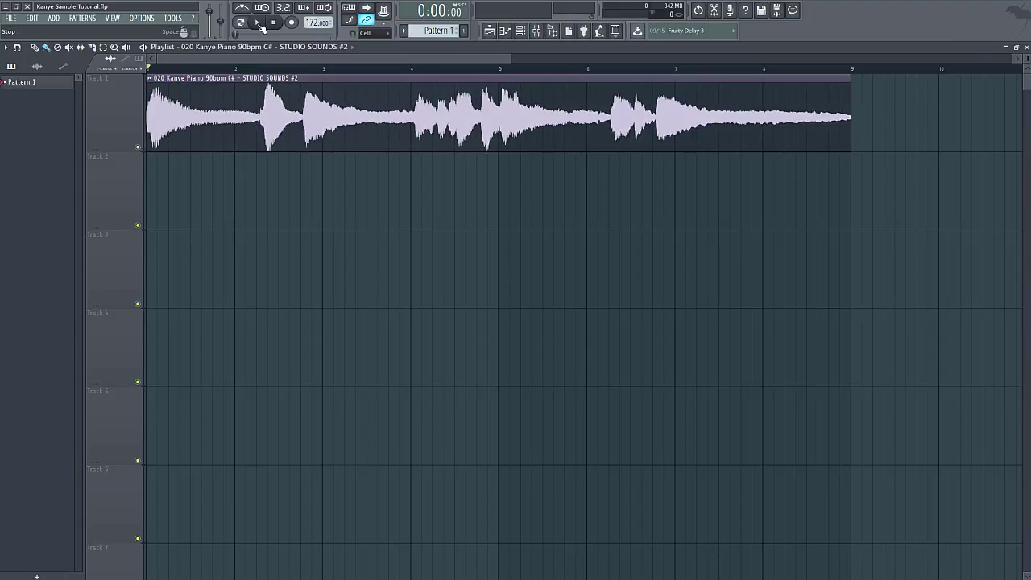
# Step: Play back the 8-bar piano clip in the playlist with the metronome on
pyautogui.click(245, 10)
pyautogui.click(259, 23)
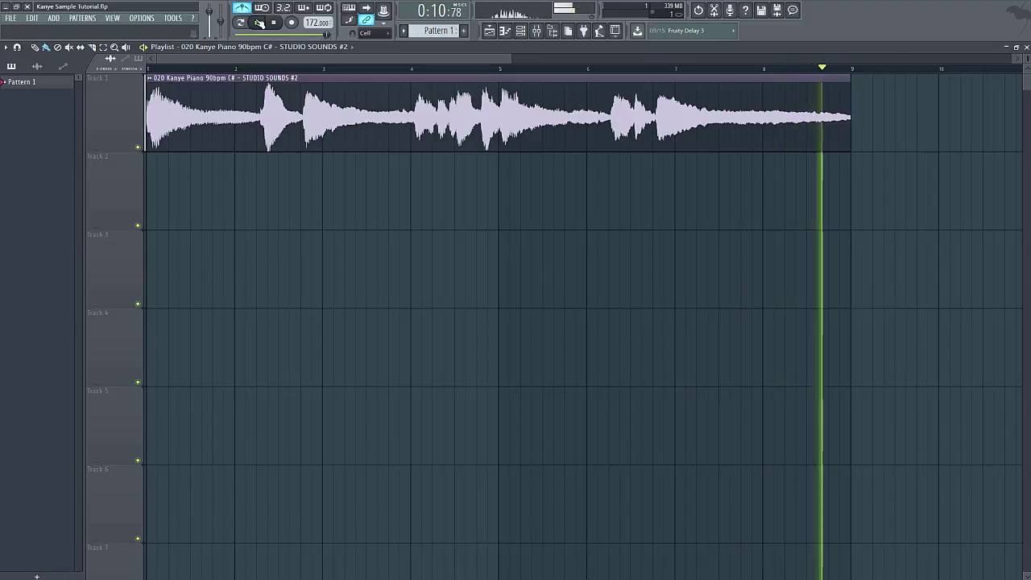
pyautogui.click(275, 23)
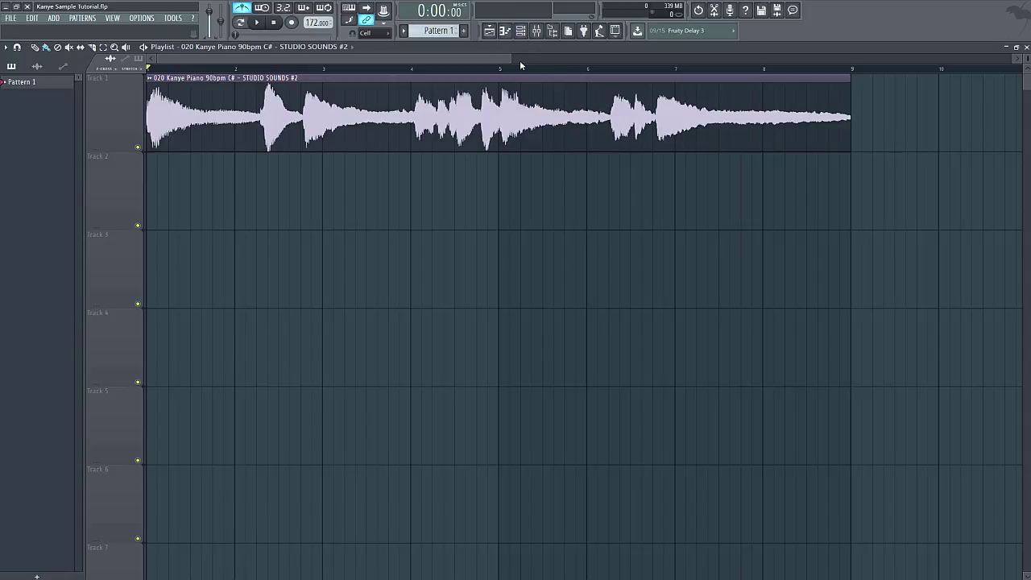
pyautogui.moveTo(516, 63); pyautogui.dragTo(312, 62)
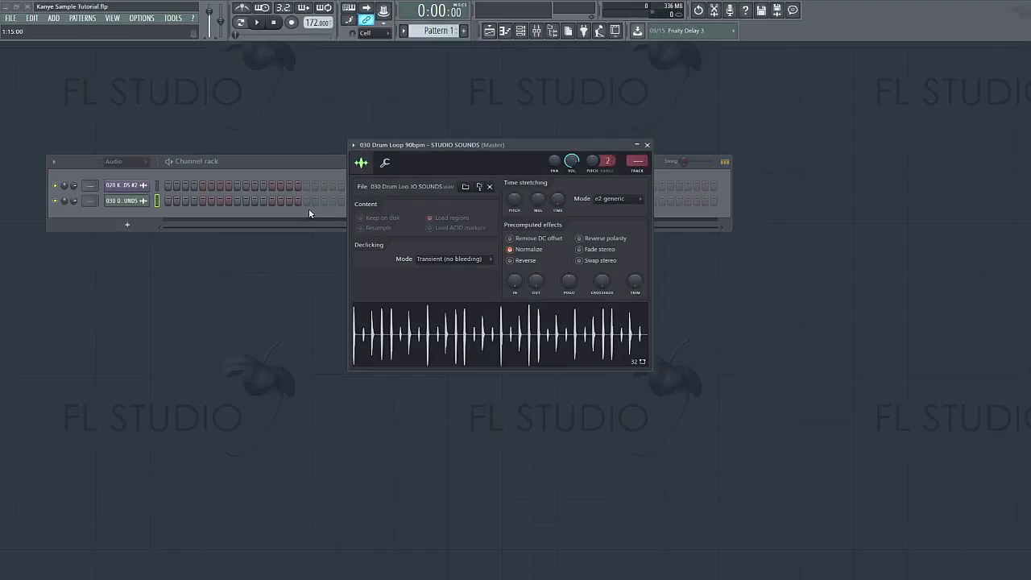
# Step: Show the sample browser, widen it and bring the Class Reunion - STUDIO SOUNDS folder into view
pyautogui.hotkey('alt', 'F8')
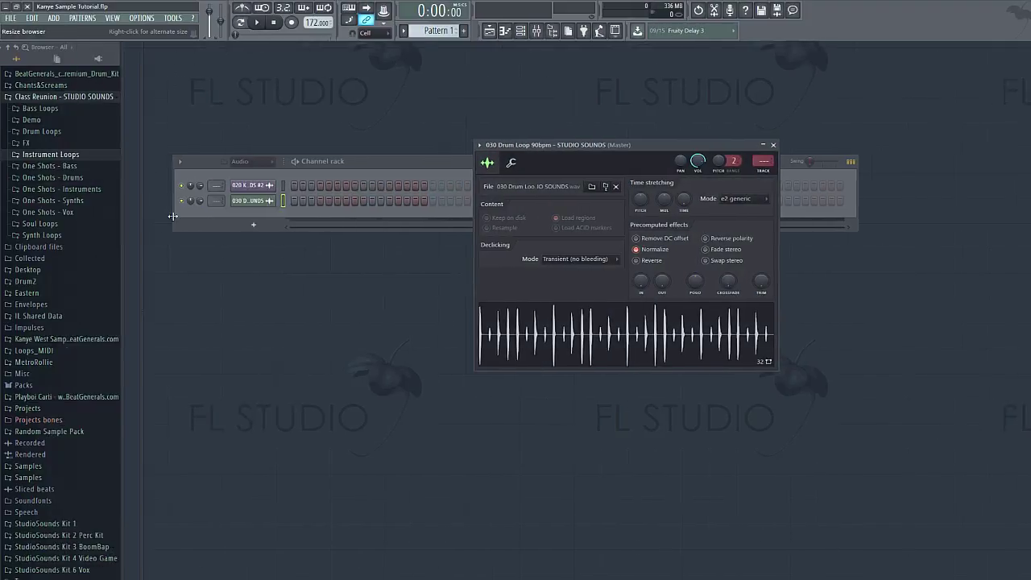
pyautogui.moveTo(172, 216); pyautogui.dragTo(202, 217)
pyautogui.scroll(5, 156, 309)
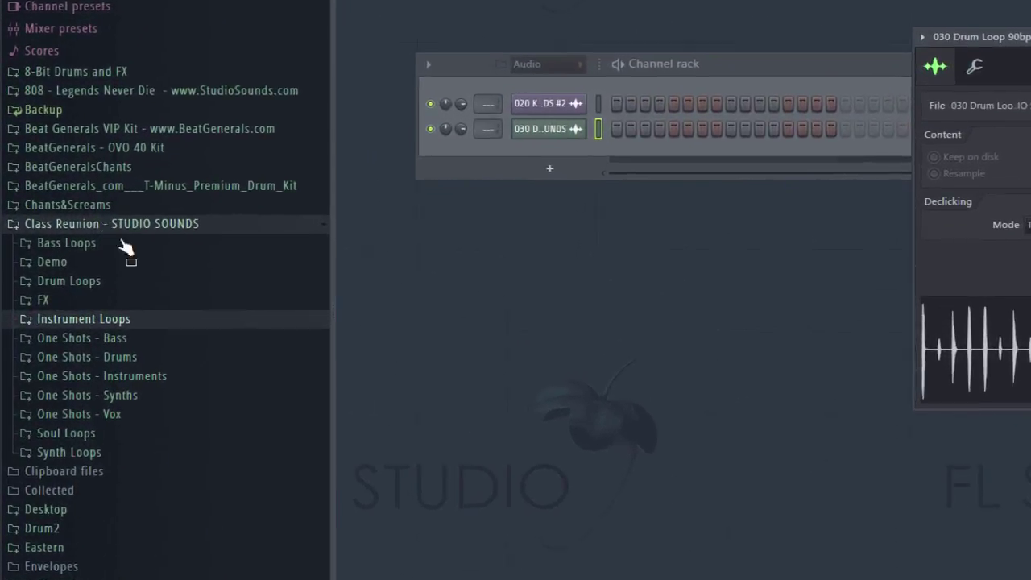
pyautogui.scroll(-3, 84, 264)
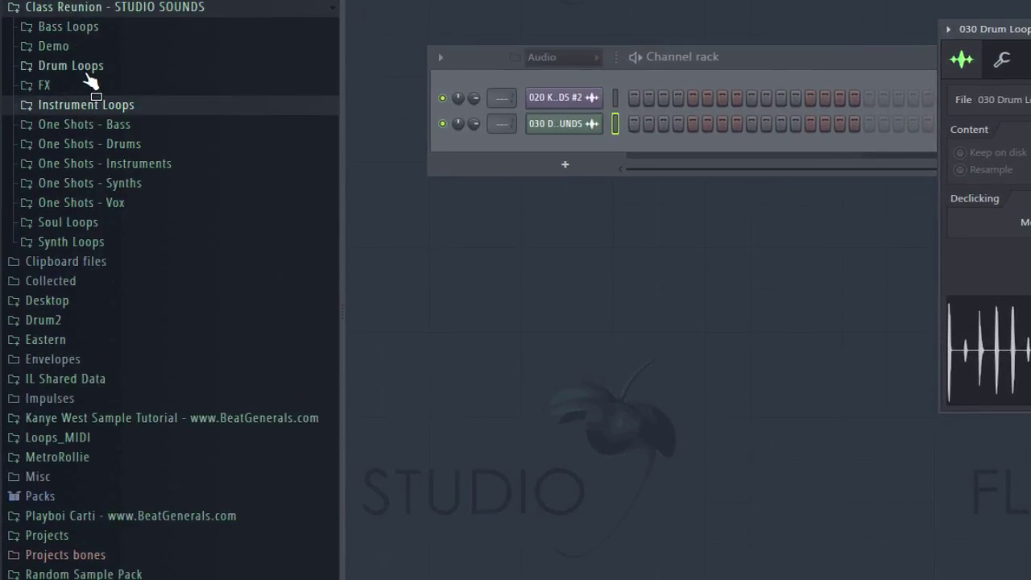
# Step: Look through the Bass, Drums, Instruments and Synths one-shot folders of the Class Reunion kit
pyautogui.click(125, 125)
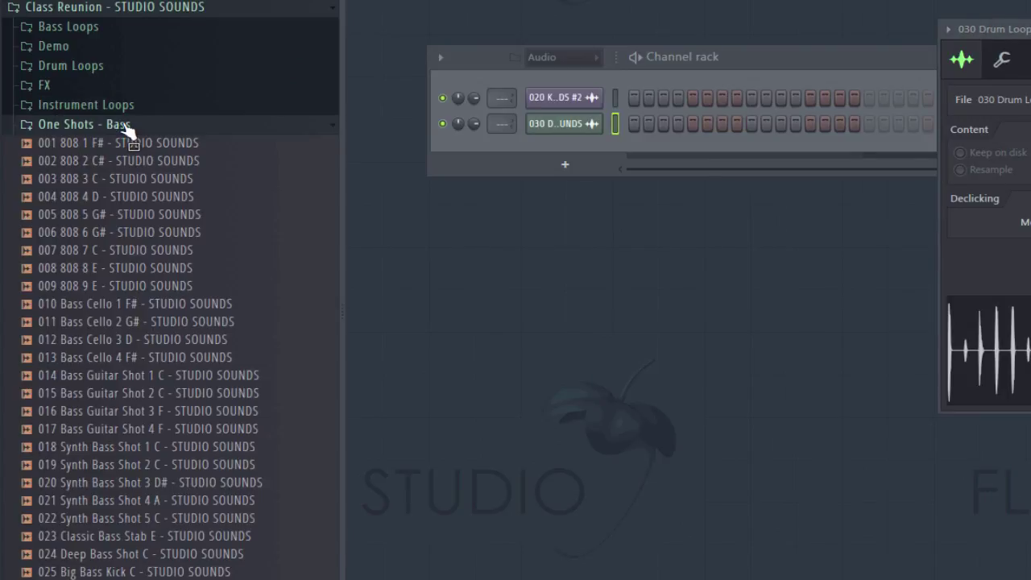
pyautogui.click(128, 127)
pyautogui.click(134, 147)
pyautogui.click(136, 148)
pyautogui.click(157, 164)
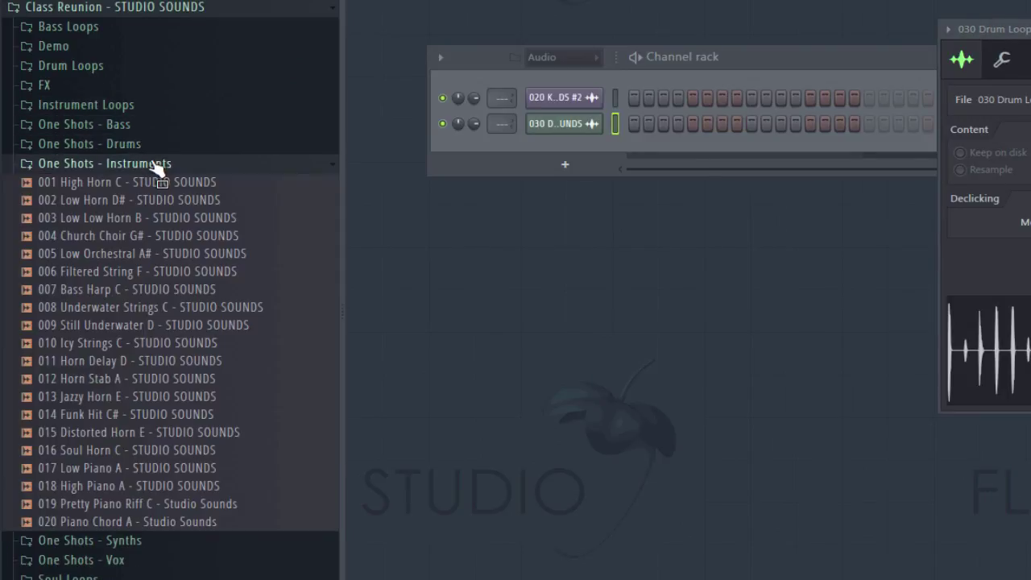
pyautogui.click(157, 165)
pyautogui.click(147, 184)
pyautogui.click(147, 184)
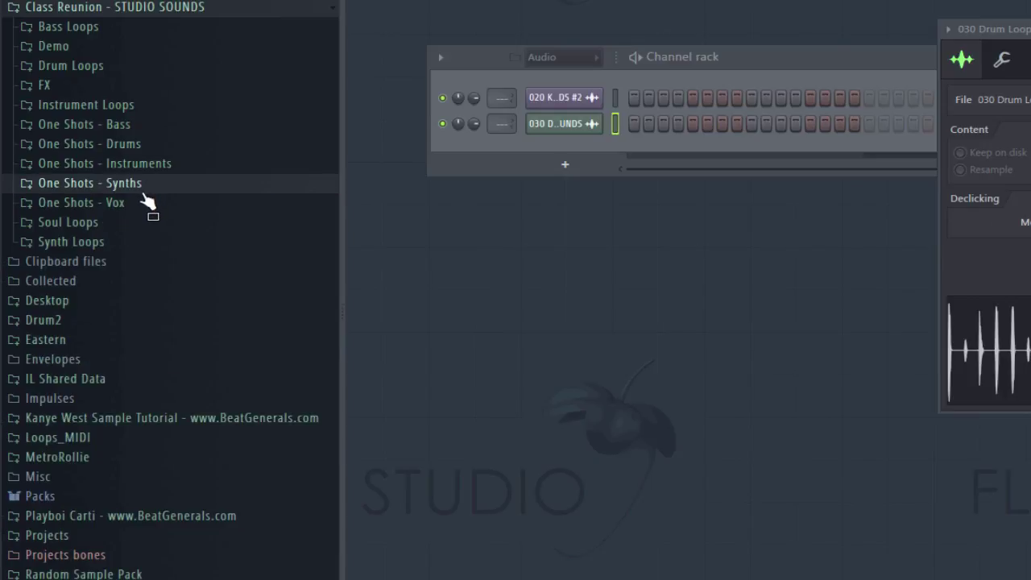
pyautogui.click(148, 185)
pyautogui.click(149, 185)
pyautogui.scroll(4, 165, 241)
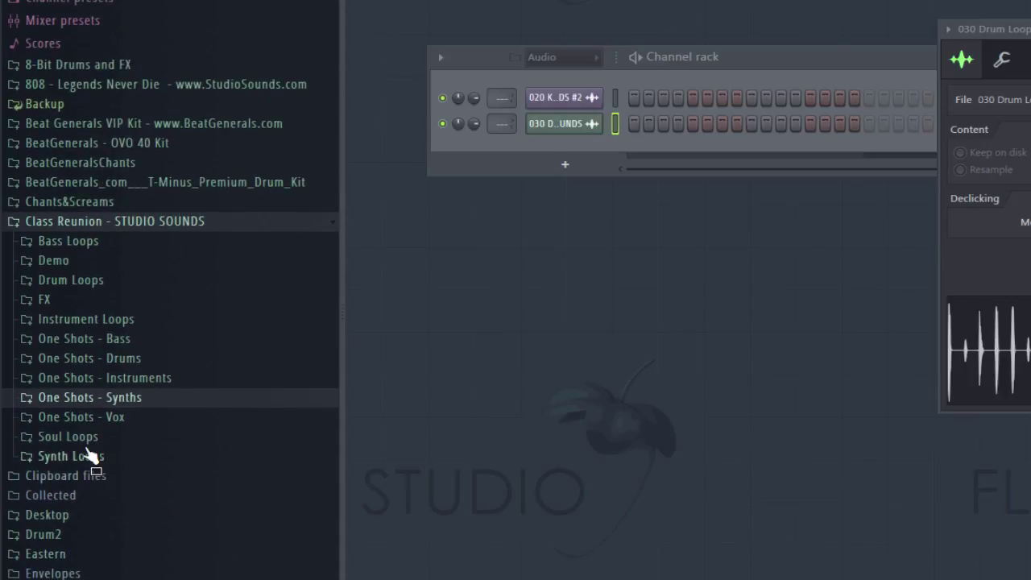
# Step: Find 030 Drum Loop 90bpm in the Drum Loops folder and bring up the settings of its channel in the Channel rack
pyautogui.click(81, 282)
pyautogui.scroll(-2, 105, 346)
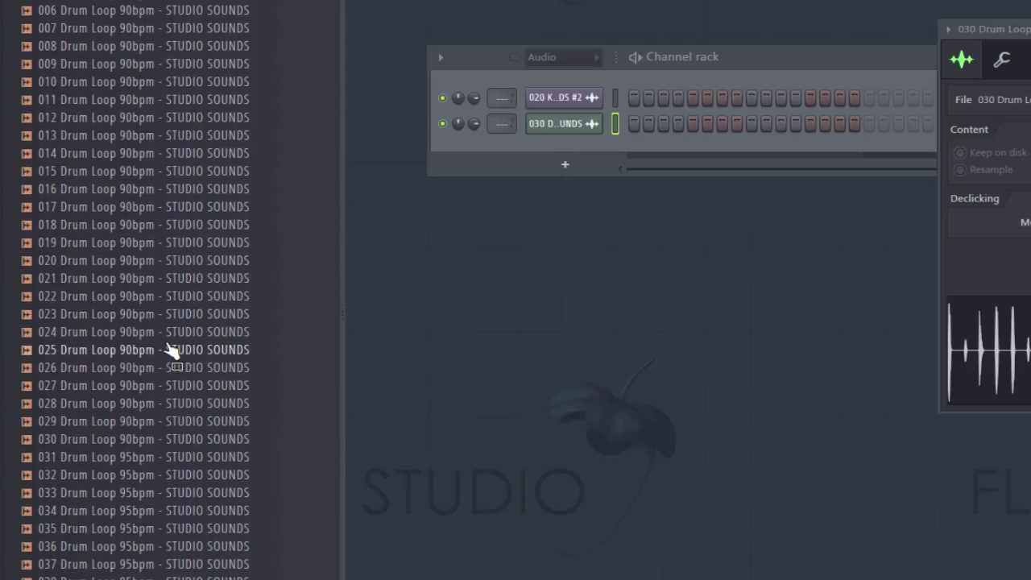
pyautogui.moveTo(69, 439); pyautogui.dragTo(566, 125)
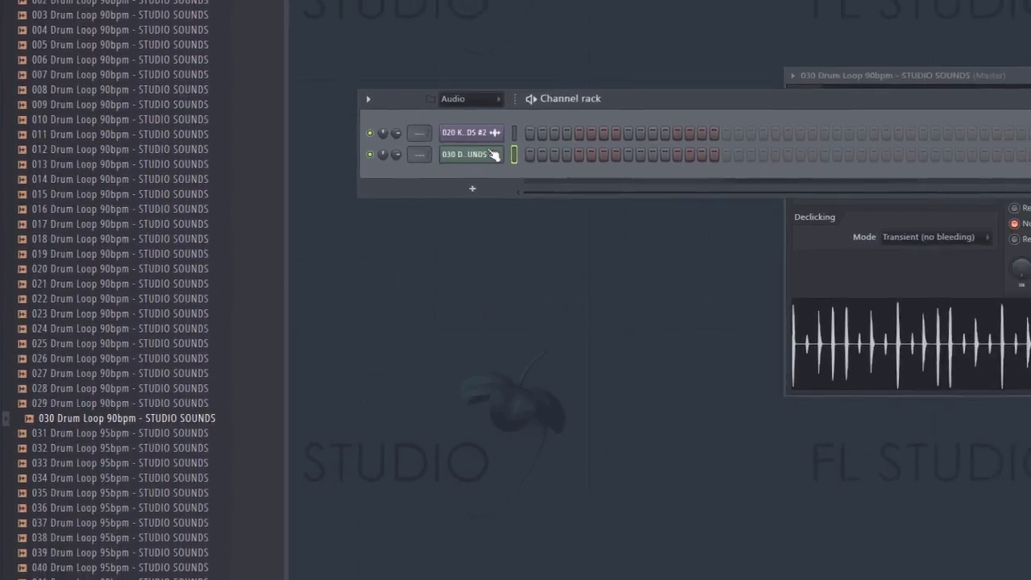
pyautogui.click(493, 155)
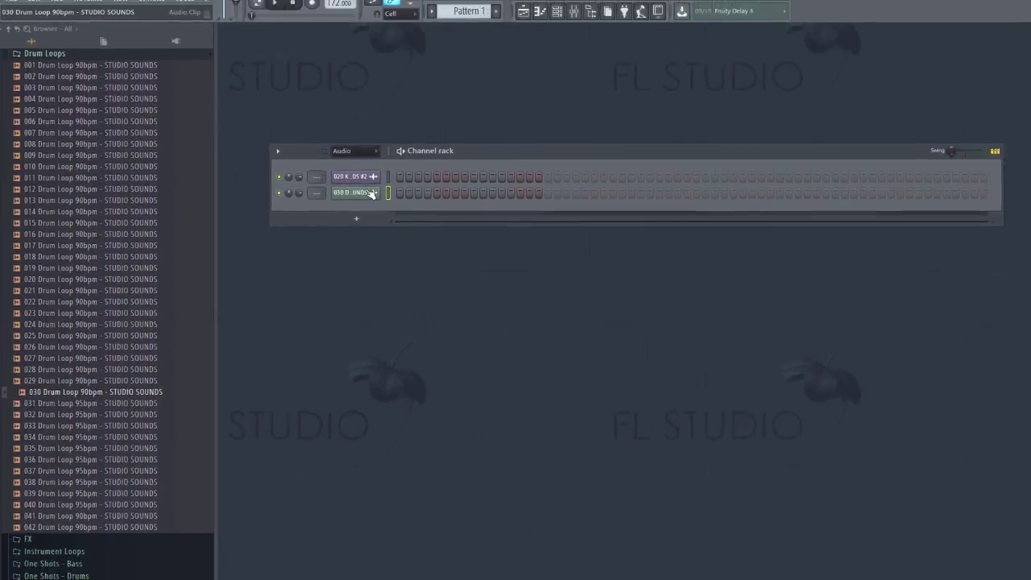
pyautogui.click(493, 155)
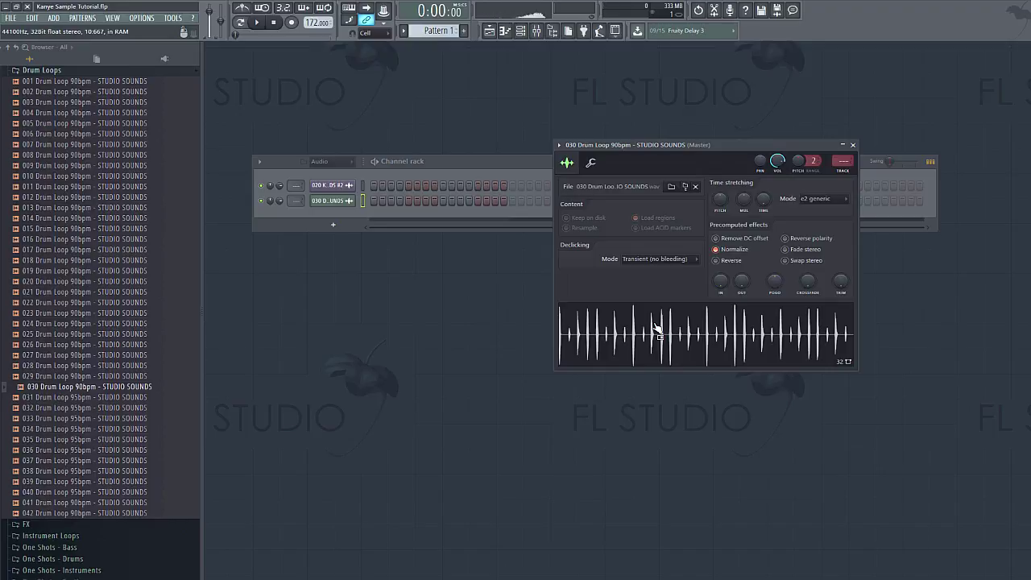
# Step: Preview the 90 bpm drum loops 013, 003 and 004, and stop the playback
pyautogui.click(141, 208)
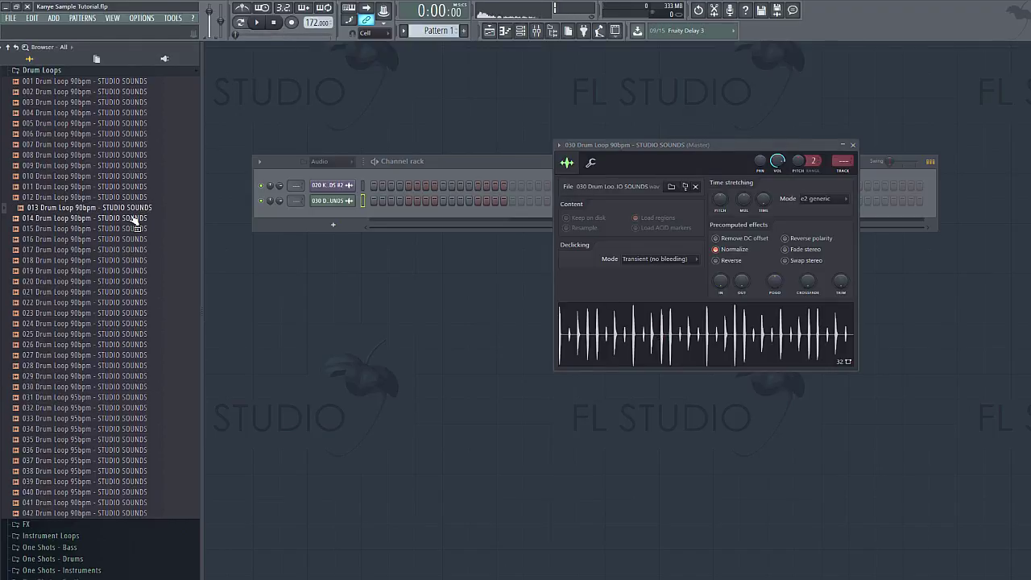
pyautogui.click(103, 103)
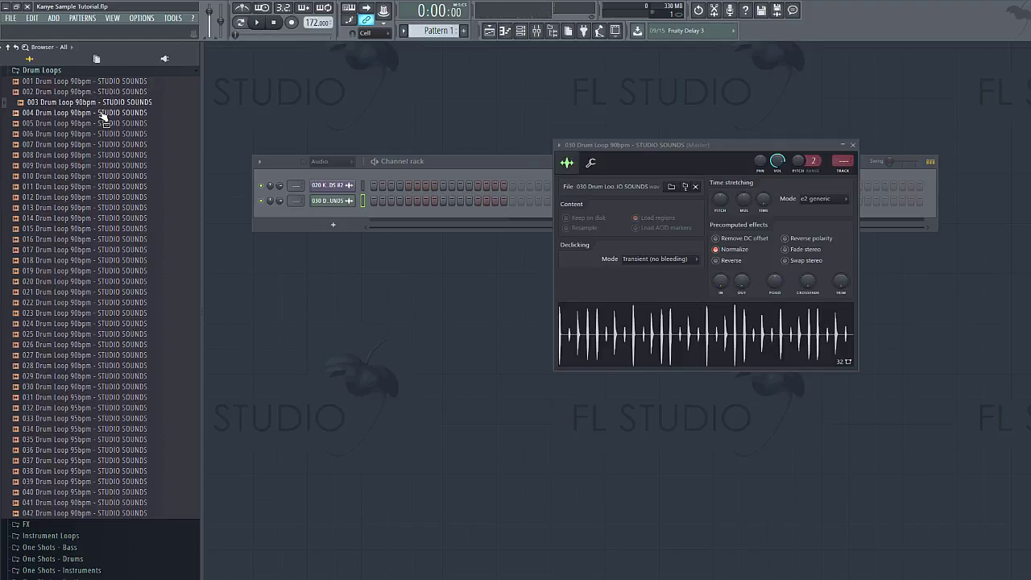
pyautogui.click(103, 114)
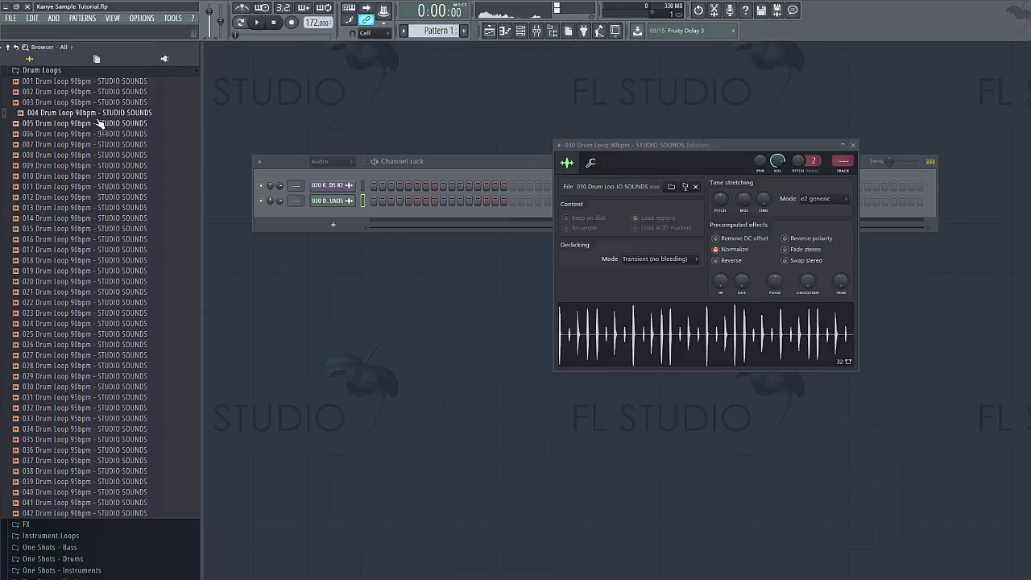
pyautogui.click(276, 23)
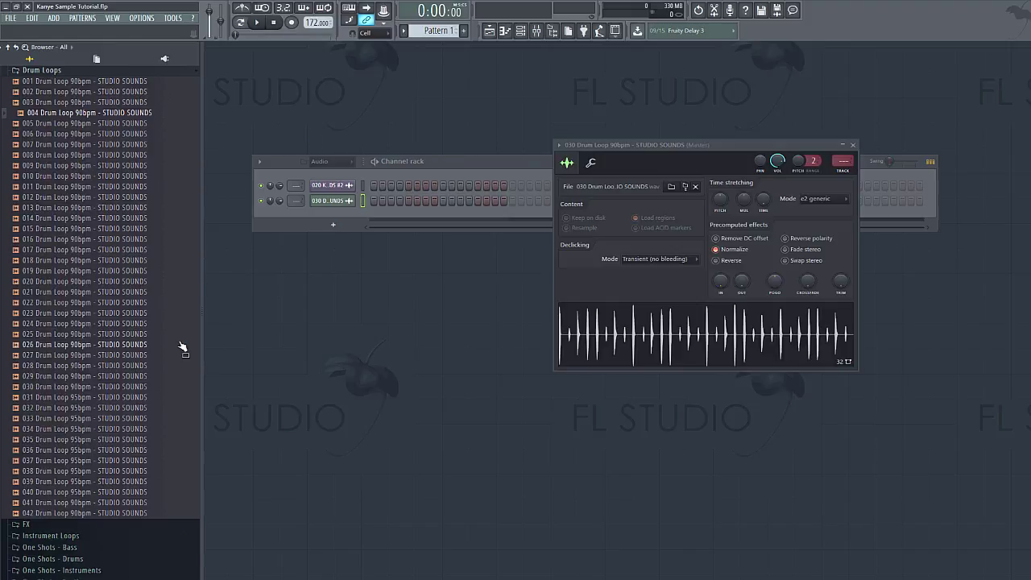
# Step: Preview Rhodes, Gloomy Horn Pad, Shocking Horns, Passionate Keys, Lost Woods Chimes and Dark Piano from the Instrument Loops folder, and stop the playback
pyautogui.scroll(5, 76, 198)
pyautogui.click(76, 199)
pyautogui.click(71, 220)
pyautogui.scroll(-4, 81, 226)
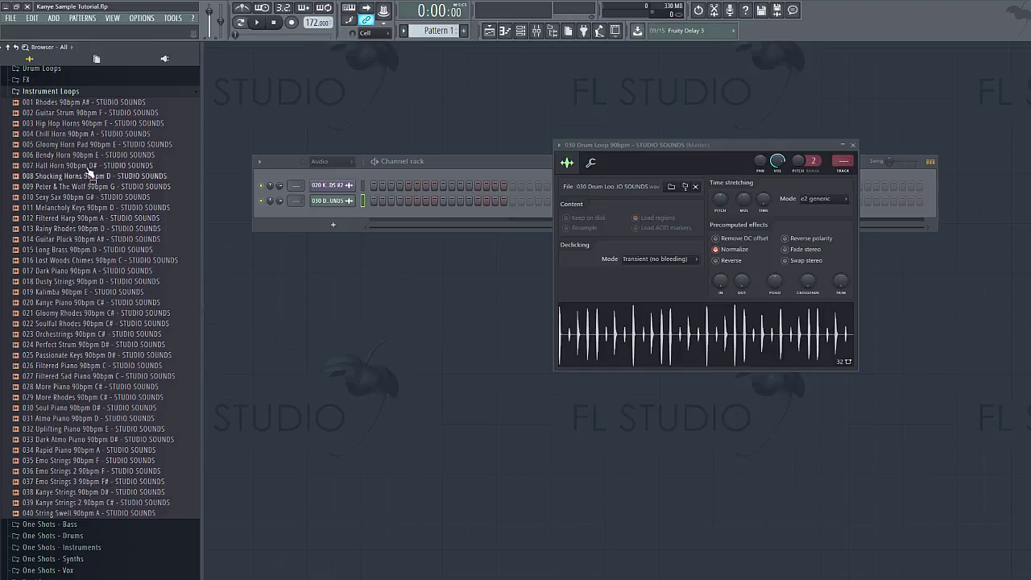
pyautogui.click(62, 102)
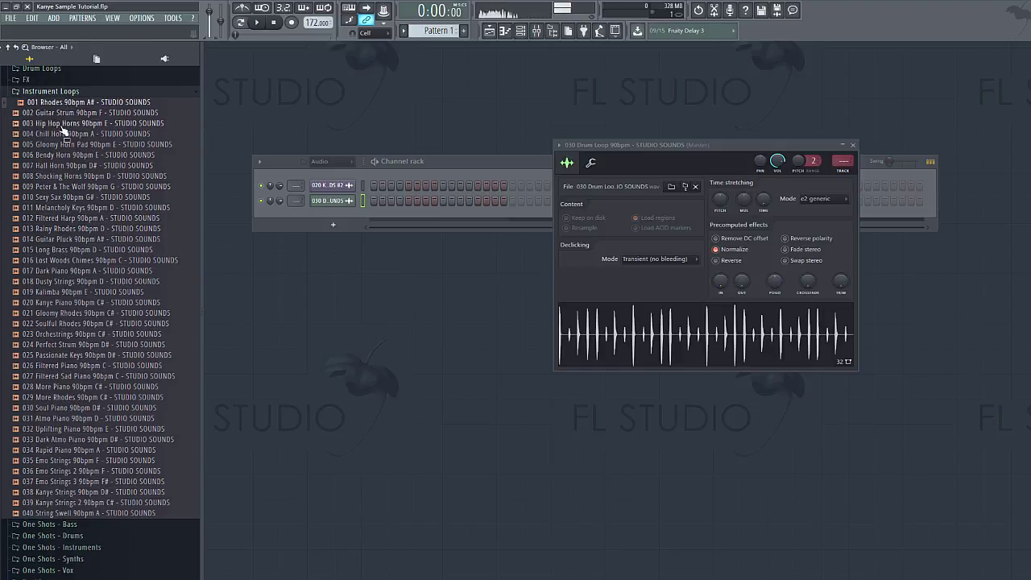
pyautogui.click(69, 148)
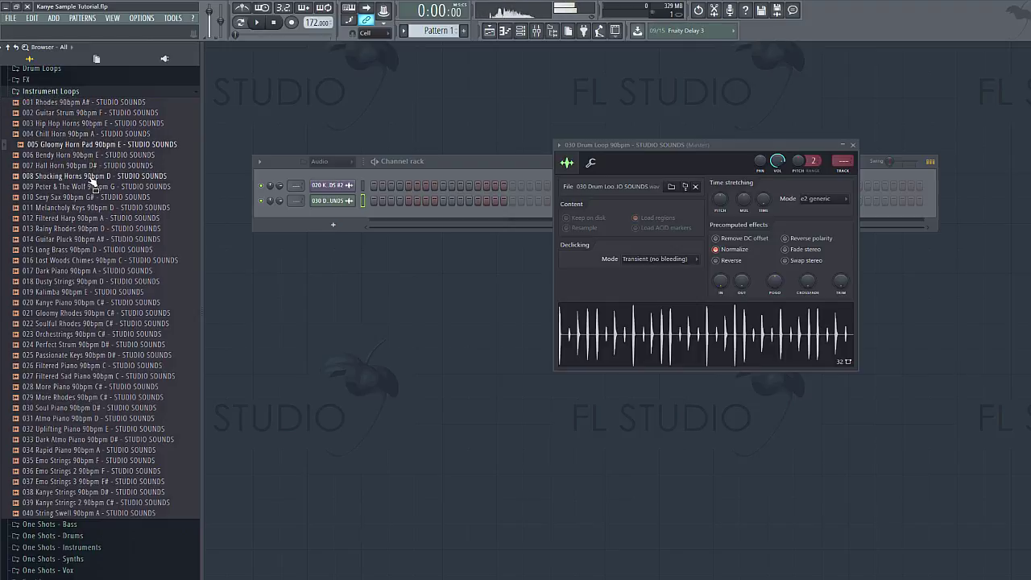
pyautogui.click(92, 176)
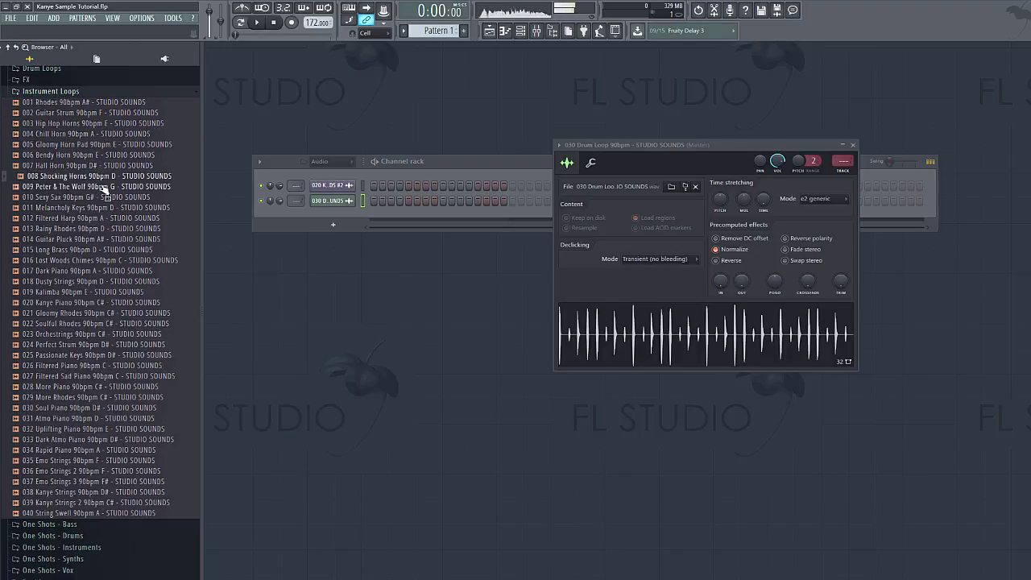
pyautogui.click(75, 355)
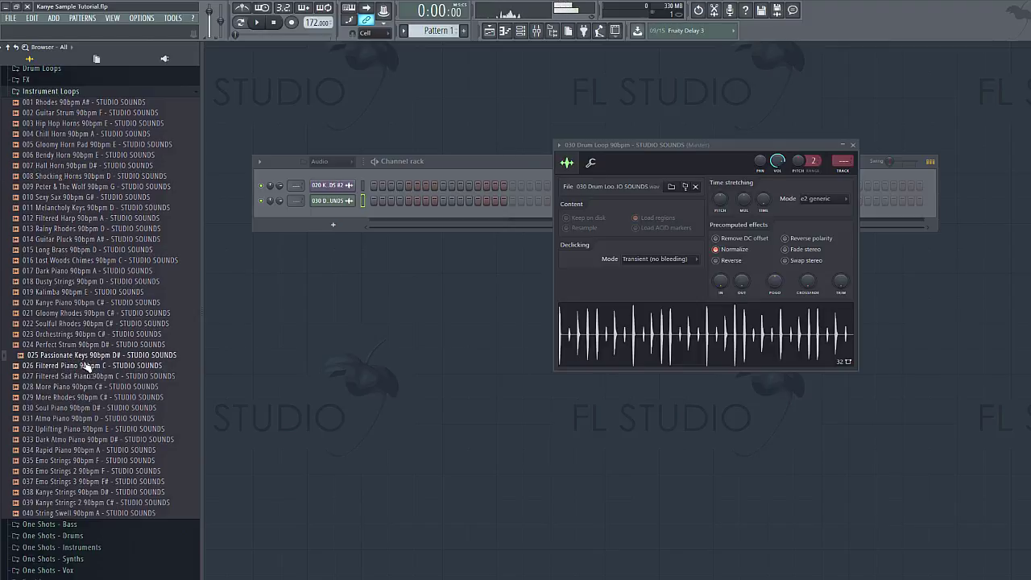
pyautogui.click(77, 261)
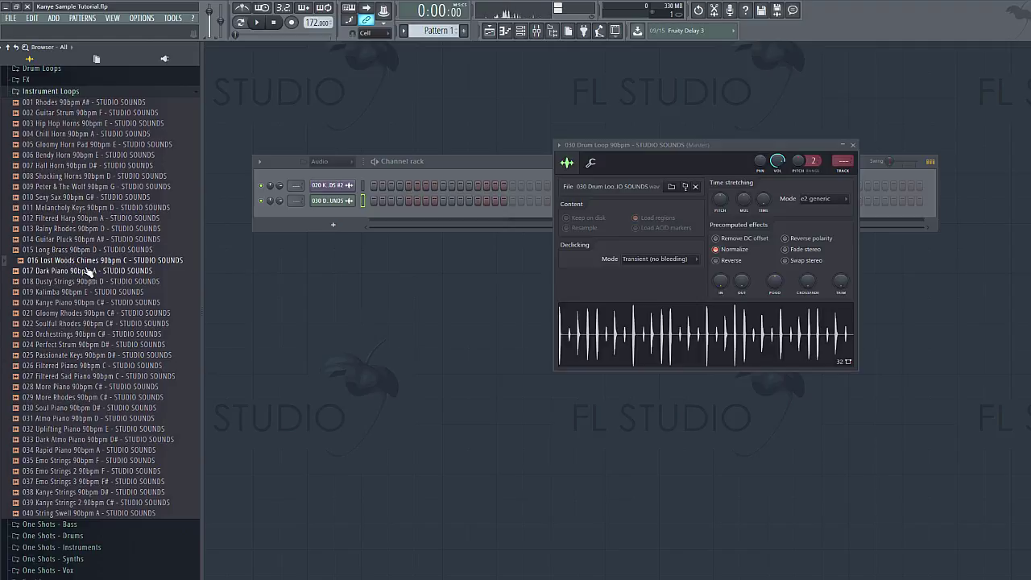
pyautogui.click(89, 272)
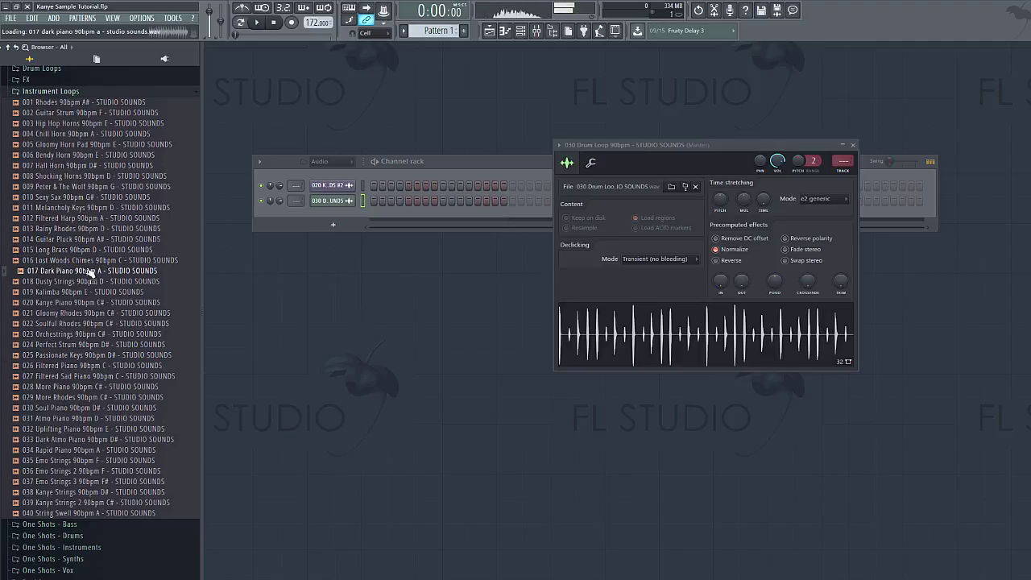
pyautogui.click(277, 23)
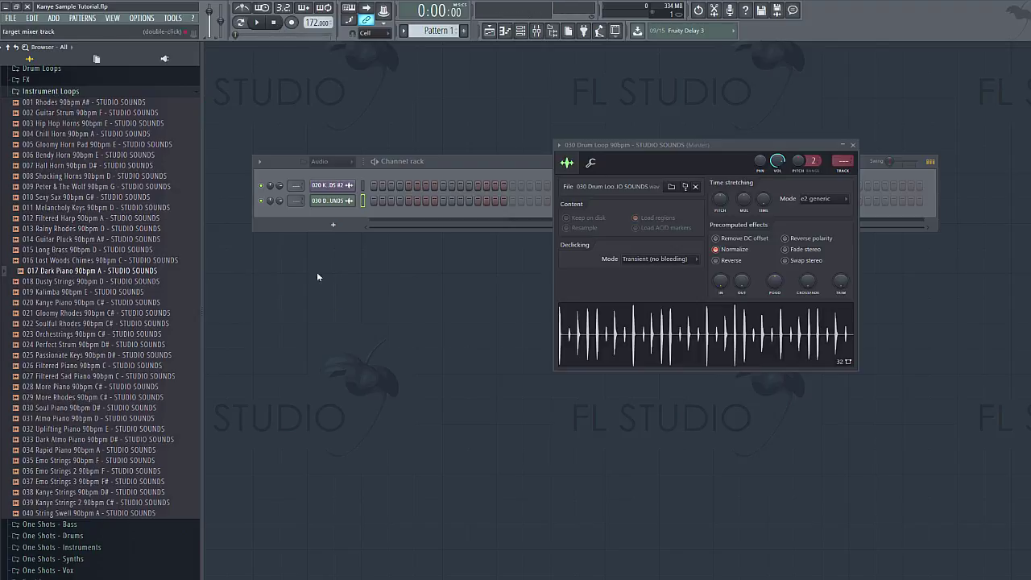
# Step: Hide the file browser and bring the 030 Drum Loop 90bpm channel settings to the front
pyautogui.click(205, 204)
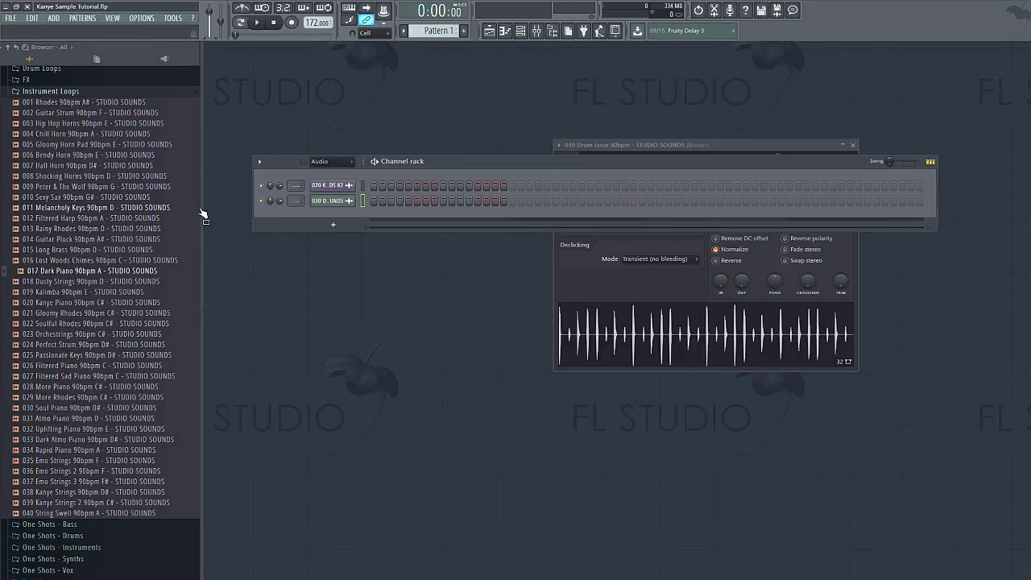
pyautogui.rightClick(203, 207)
pyautogui.click(482, 147)
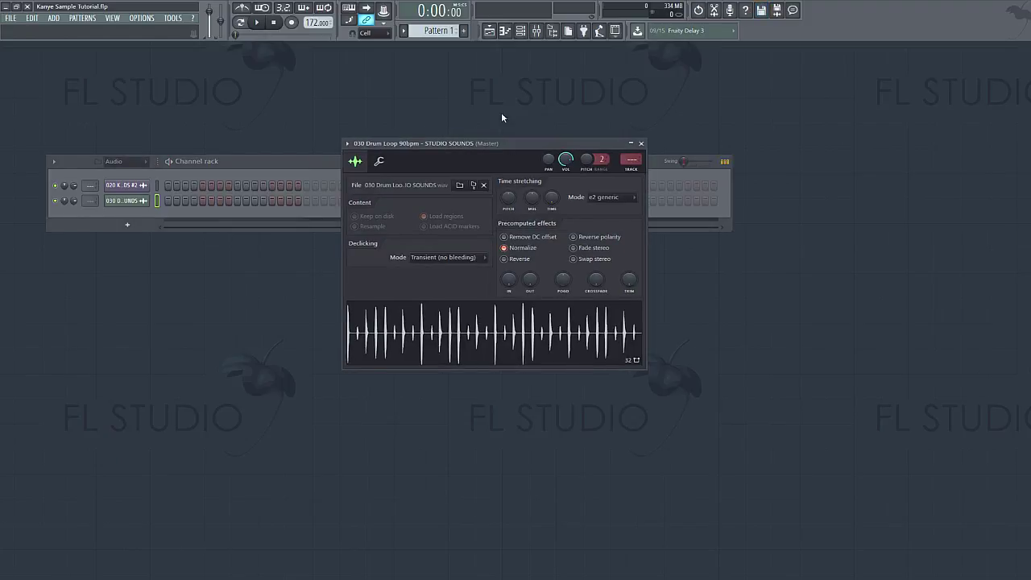
# Step: Time-stretch the 030 Drum Loop channel to 4 bars using the e2 generic mode
pyautogui.rightClick(551, 198)
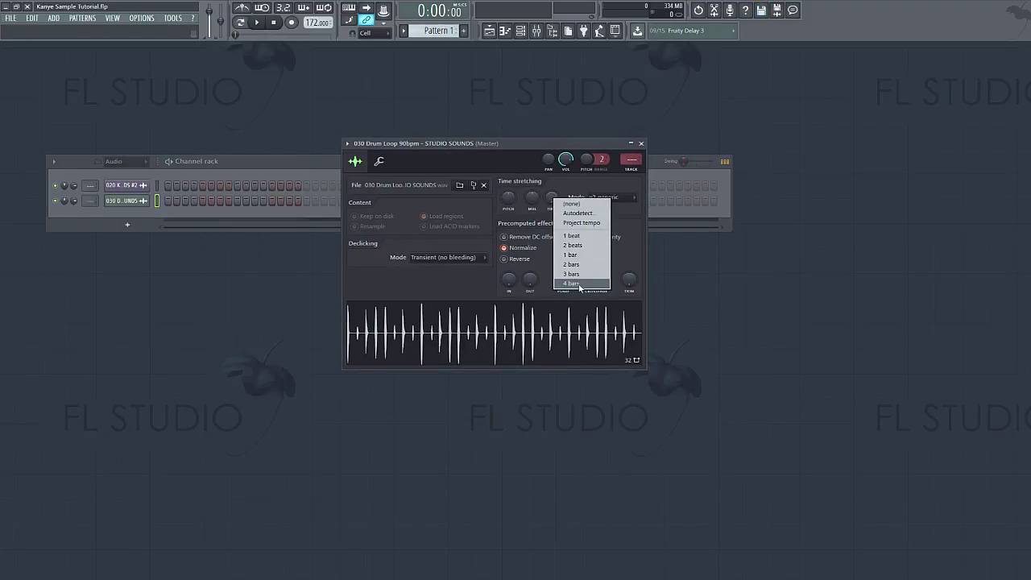
pyautogui.click(579, 285)
pyautogui.click(634, 195)
pyautogui.click(651, 217)
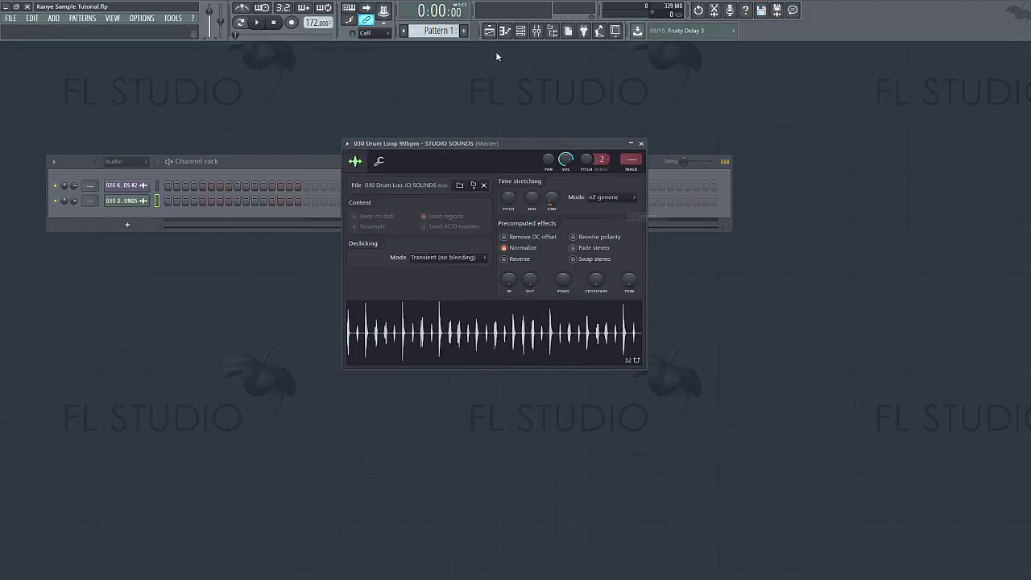
# Step: Stretch the drum loop clip on Track 2 to end at bar 9 in the playlist, and play the arrangement
pyautogui.click(489, 31)
pyautogui.moveTo(355, 180); pyautogui.dragTo(566, 185)
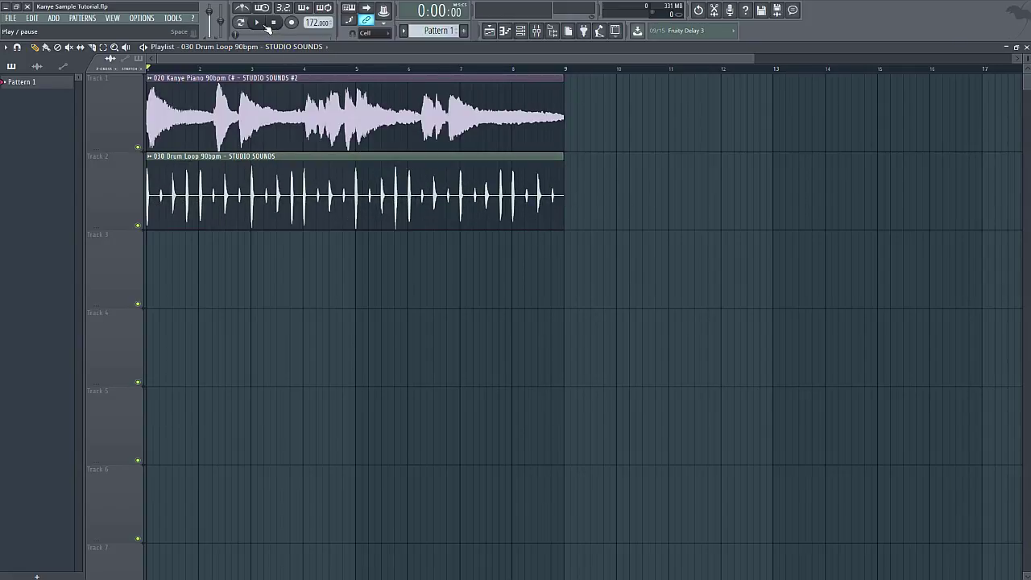
pyautogui.press('space')
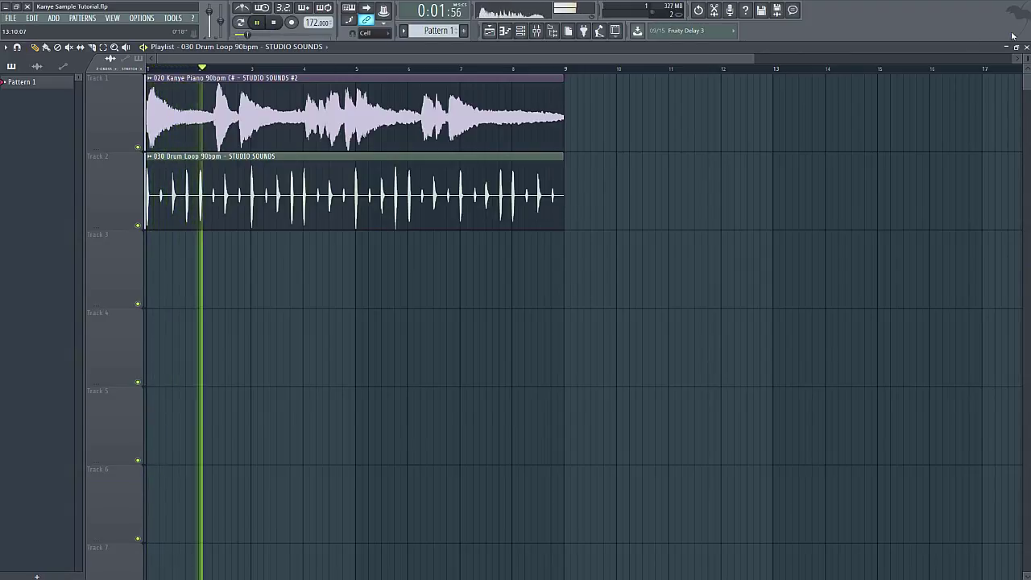
# Step: Choose e2 generic as the time-stretching mode of the 020 Kanye Piano channel, and stop the playback from the playlist
pyautogui.press('F5')
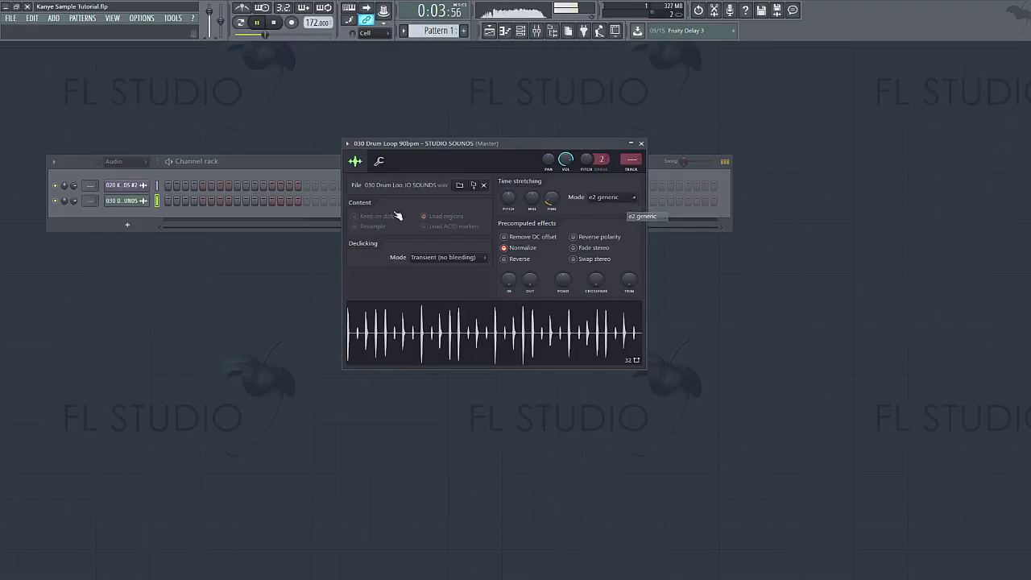
pyautogui.click(128, 186)
pyautogui.click(521, 205)
pyautogui.click(731, 247)
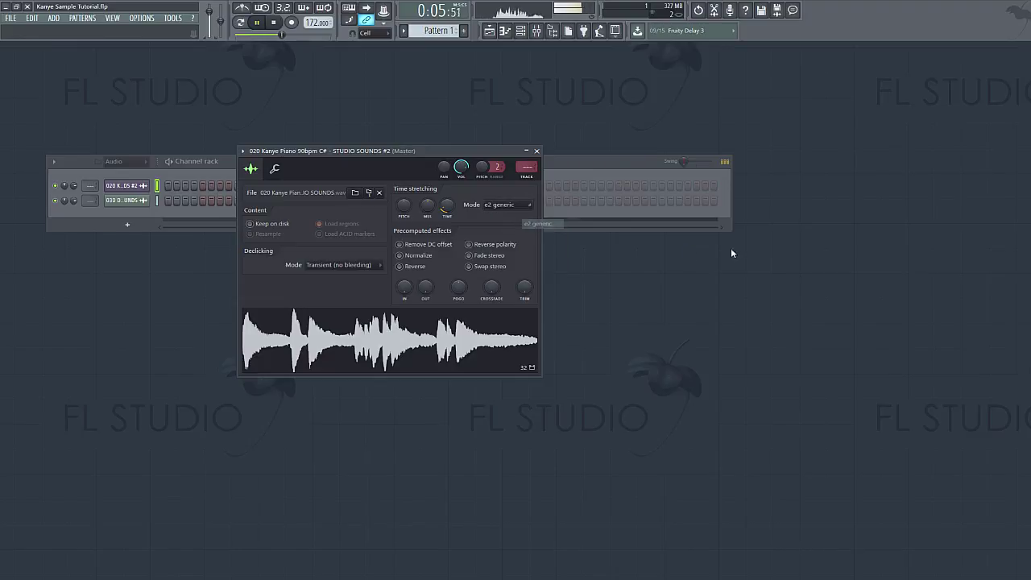
pyautogui.click(537, 151)
pyautogui.click(489, 31)
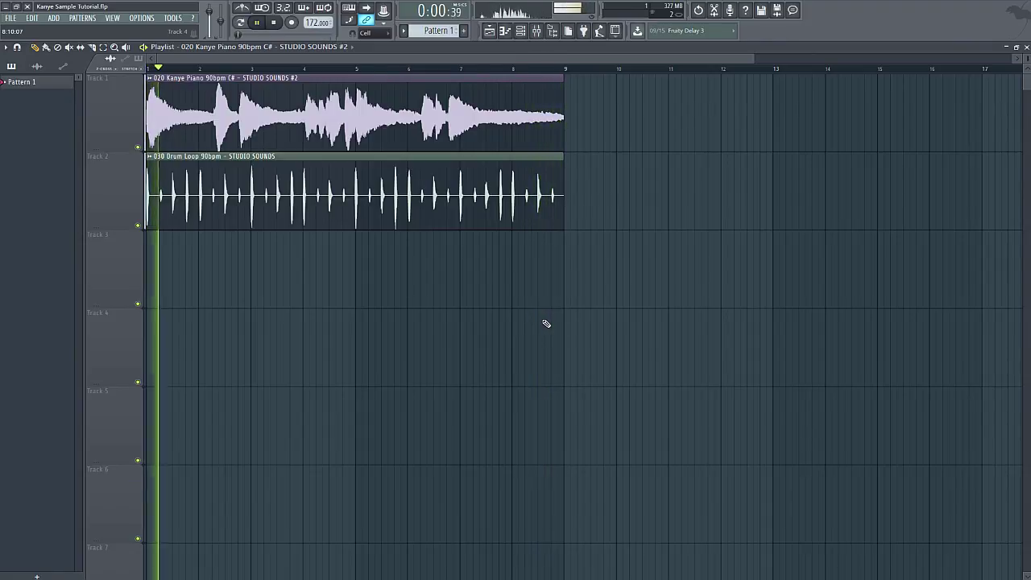
pyautogui.click(274, 24)
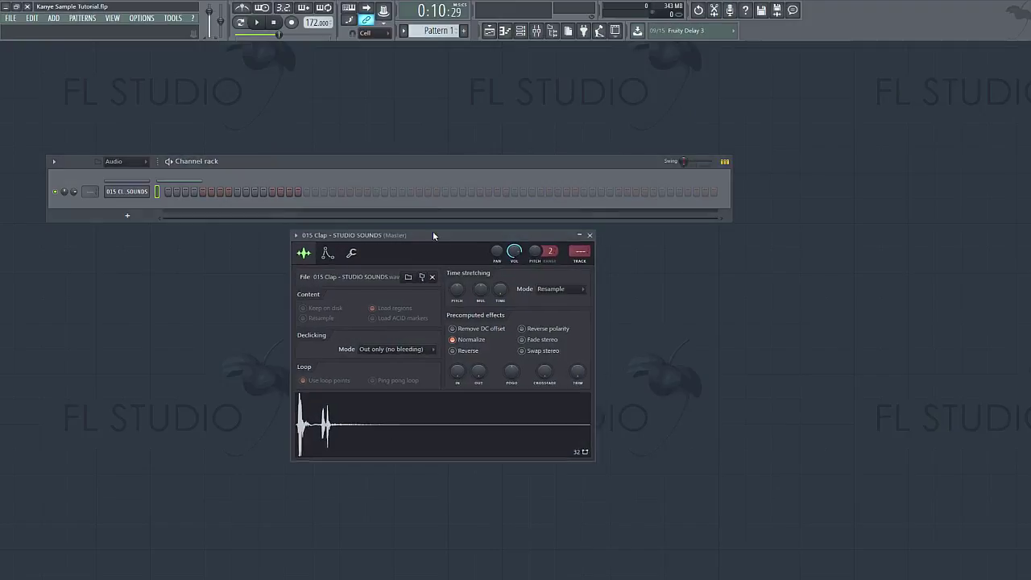
# Step: Try 015 Clap hits on the third beat of each of the four bars in the Channel rack, and clear the first three
pyautogui.moveTo(433, 231); pyautogui.dragTo(392, 222)
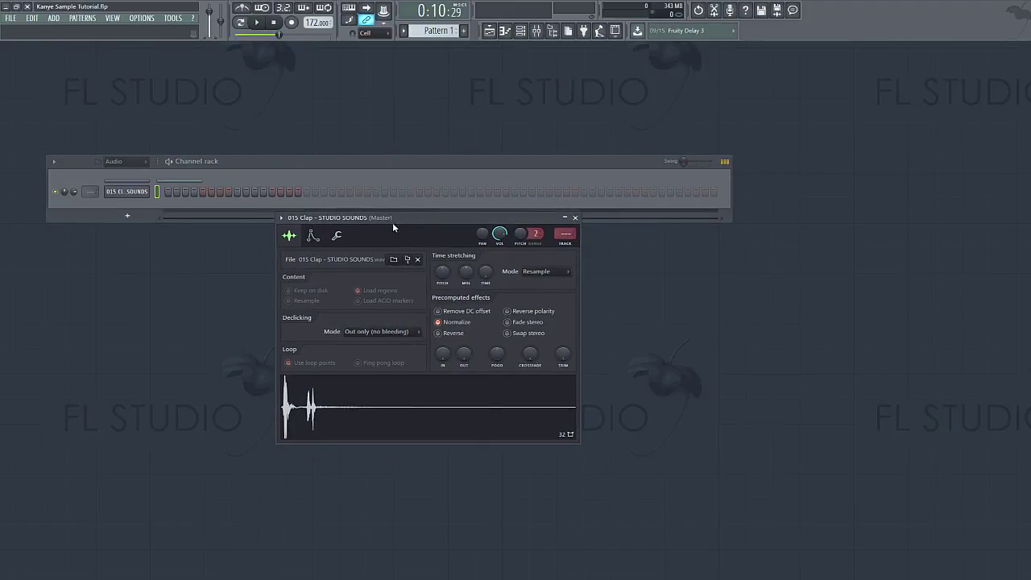
pyautogui.click(399, 411)
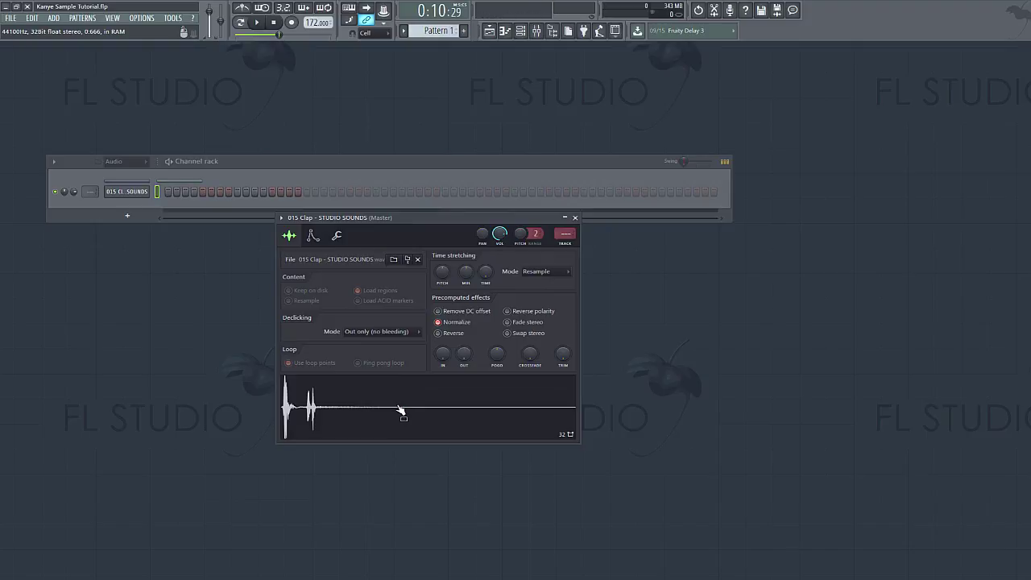
pyautogui.click(110, 315)
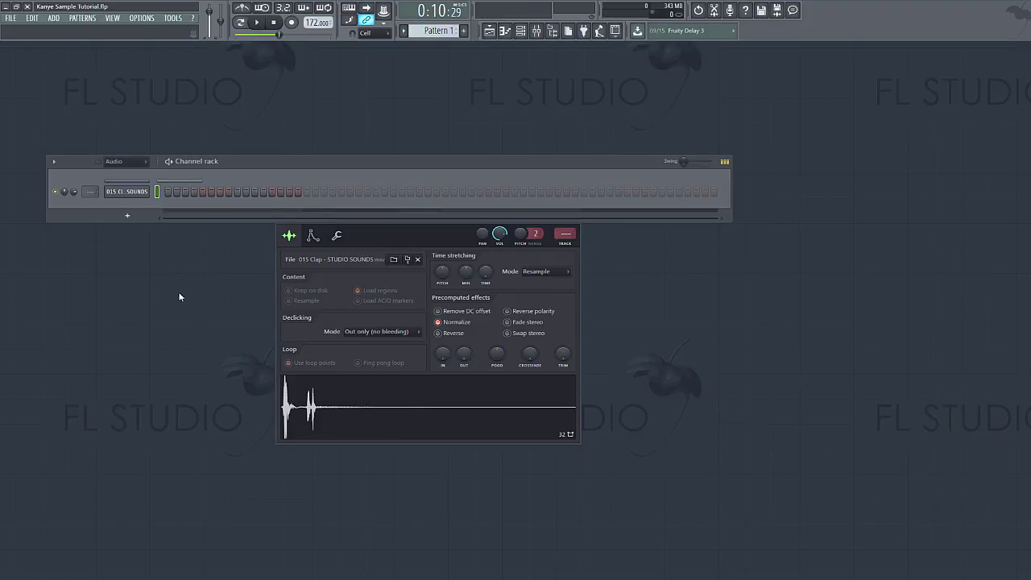
pyautogui.click(375, 194)
pyautogui.click(515, 193)
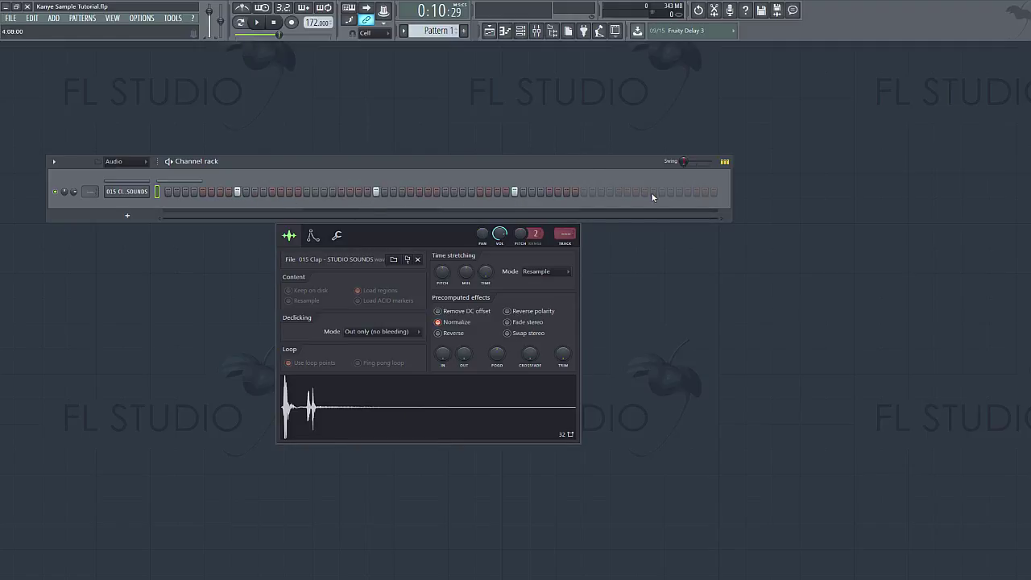
pyautogui.click(652, 191)
pyautogui.moveTo(237, 195); pyautogui.dragTo(610, 174)
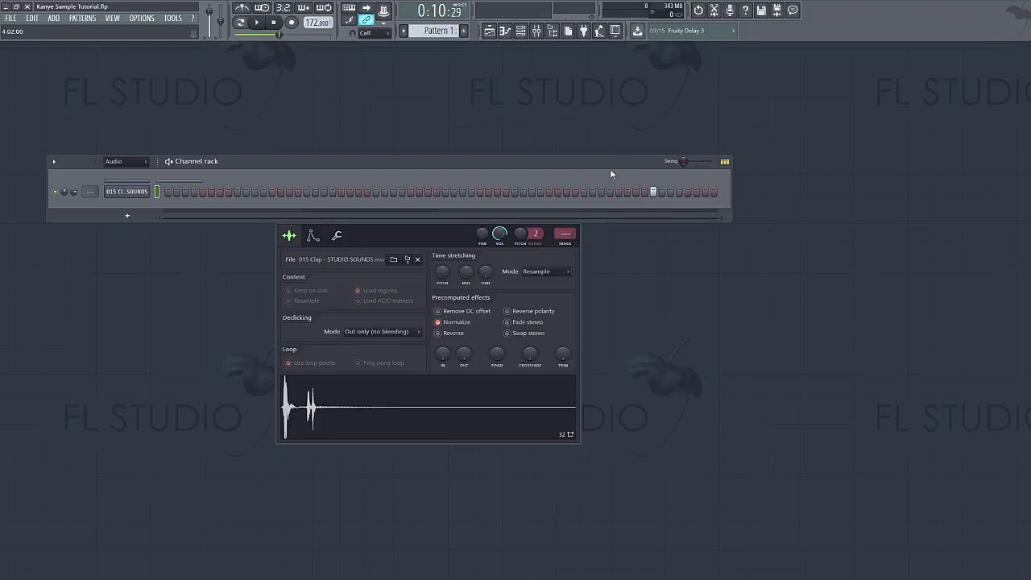
# Step: Fill the 015 Clap channel with hits on every fourth step except the last beat of bars 2 and 4, and bring up the playlist
pyautogui.rightClick(127, 192)
pyautogui.click(275, 240)
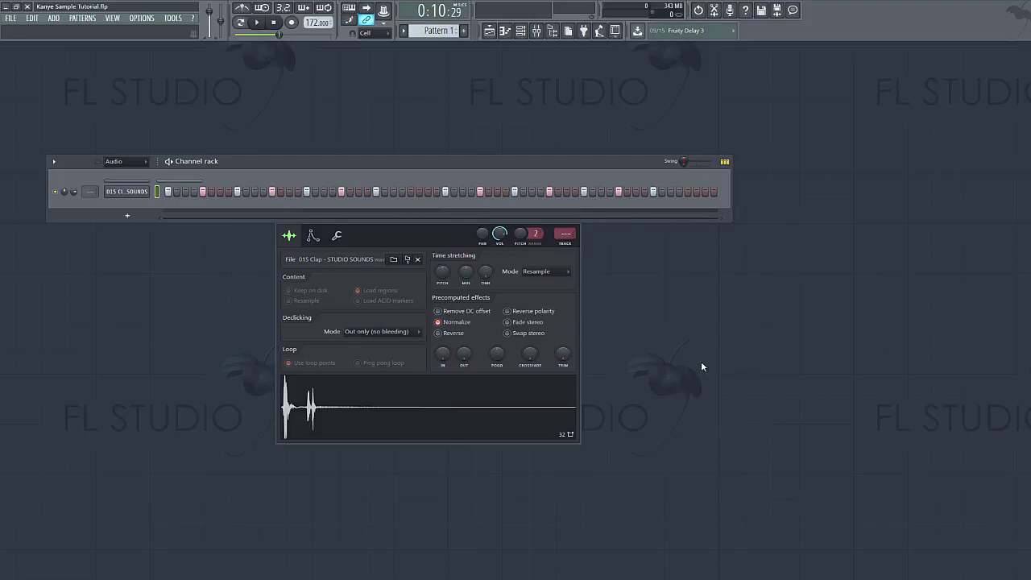
pyautogui.click(489, 30)
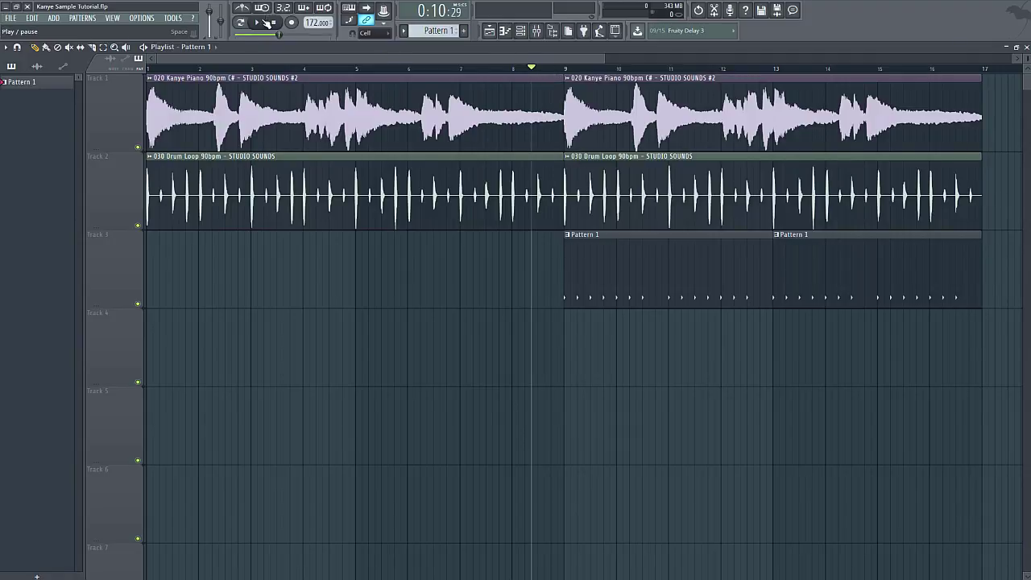
# Step: Play the arrangement into the Pattern 1 claps, stop it, and set the playhead shortly before bar 9
pyautogui.click(266, 22)
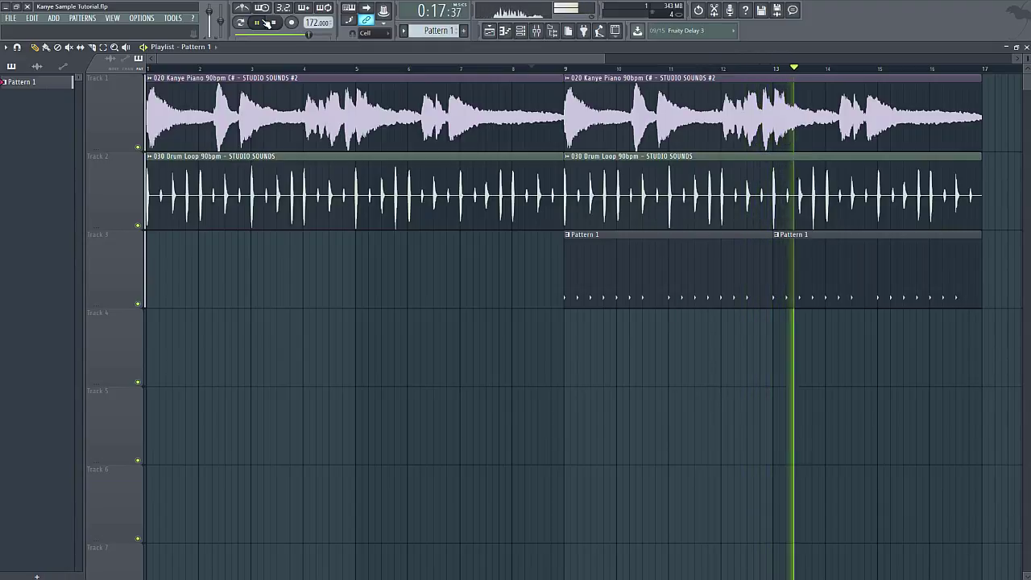
pyautogui.click(272, 22)
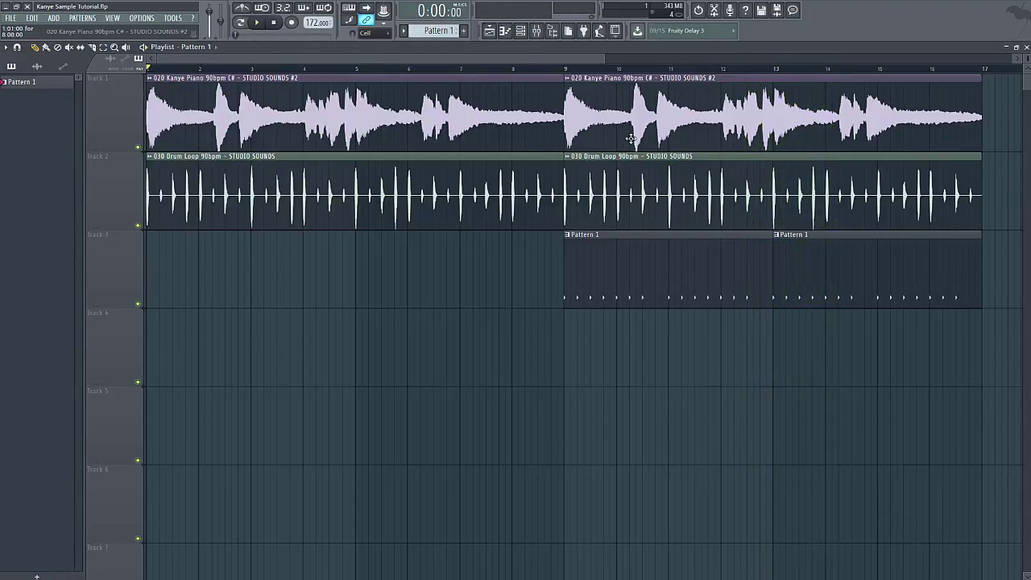
pyautogui.click(531, 67)
pyautogui.moveTo(538, 70); pyautogui.dragTo(555, 69)
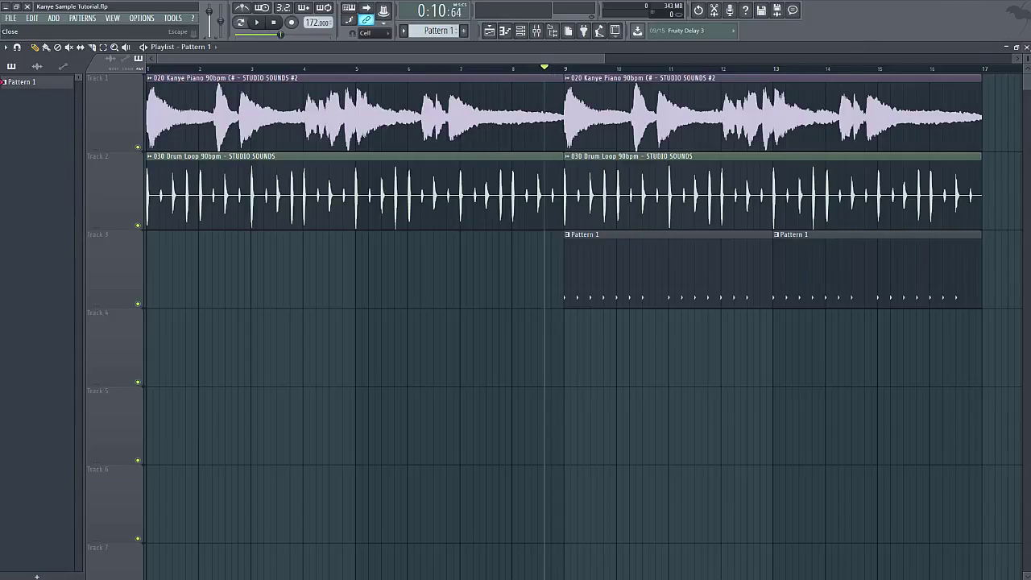
# Step: Bring up the notes of the 015 Clap channel in the Piano roll, leaving the claw machine tool unapplied
pyautogui.click(1026, 47)
pyautogui.rightClick(121, 193)
pyautogui.click(177, 194)
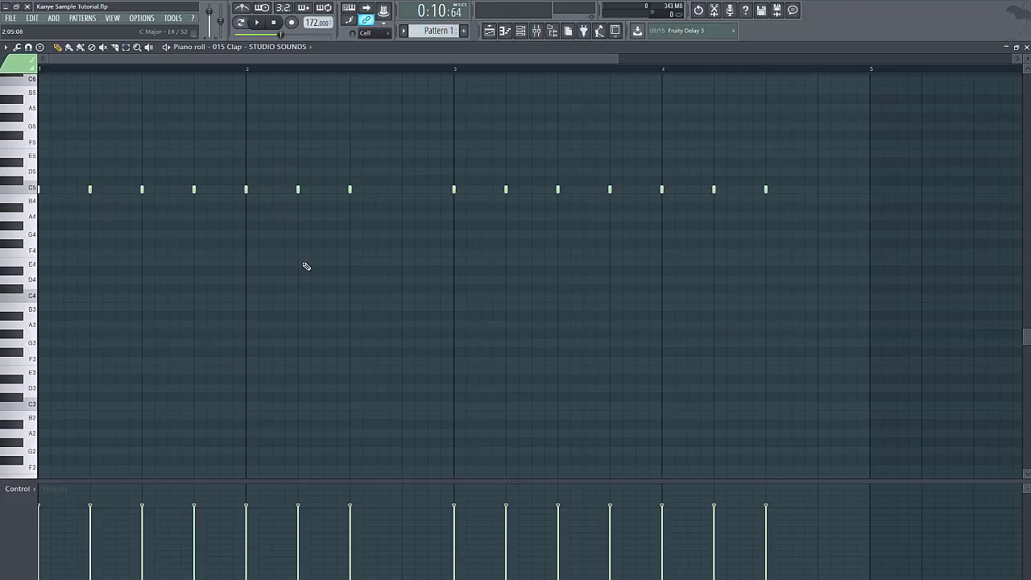
pyautogui.hotkey('alt', 'w')
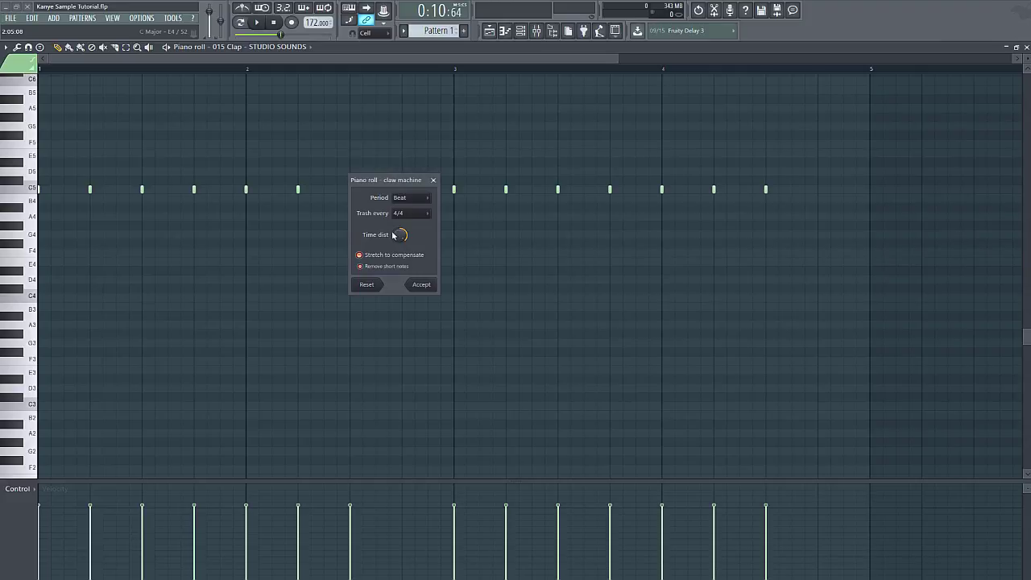
pyautogui.click(434, 180)
# Step: Quantize the clap notes with the 16_ragga template, and play the pattern to hear the swing
pyautogui.scroll(-2, 439, 185)
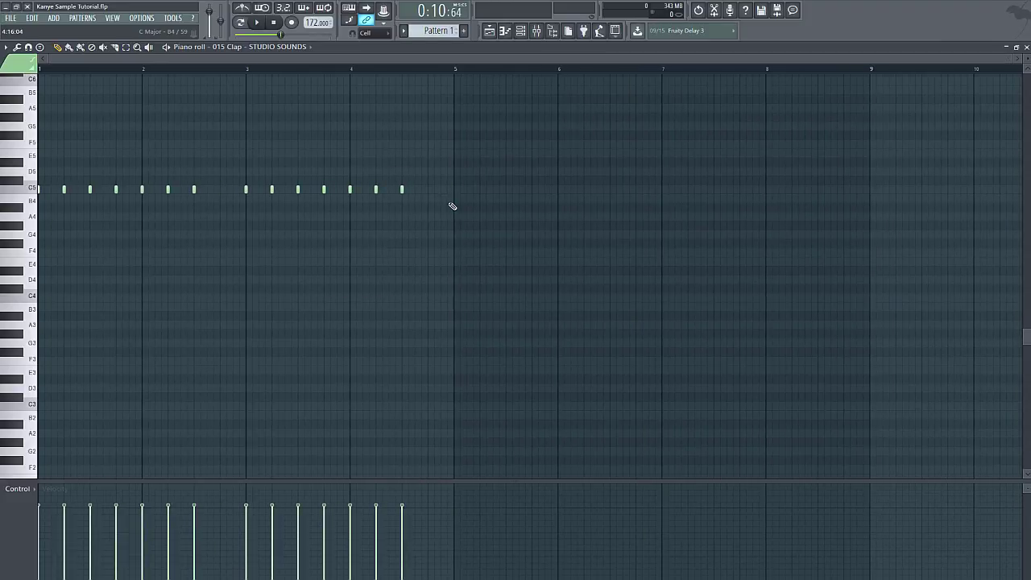
pyautogui.hotkey('alt', 'q')
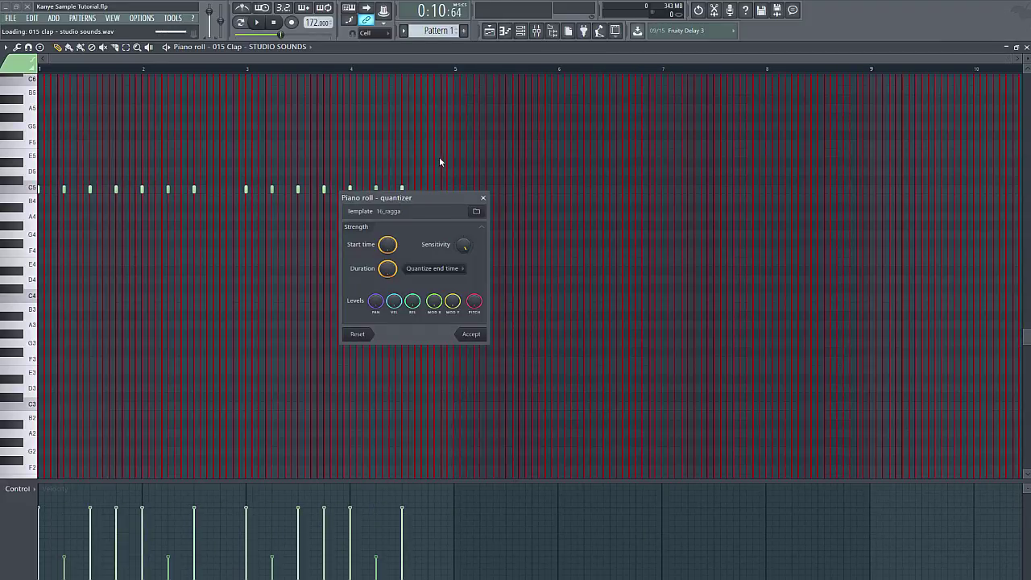
pyautogui.moveTo(394, 301); pyautogui.dragTo(394, 299)
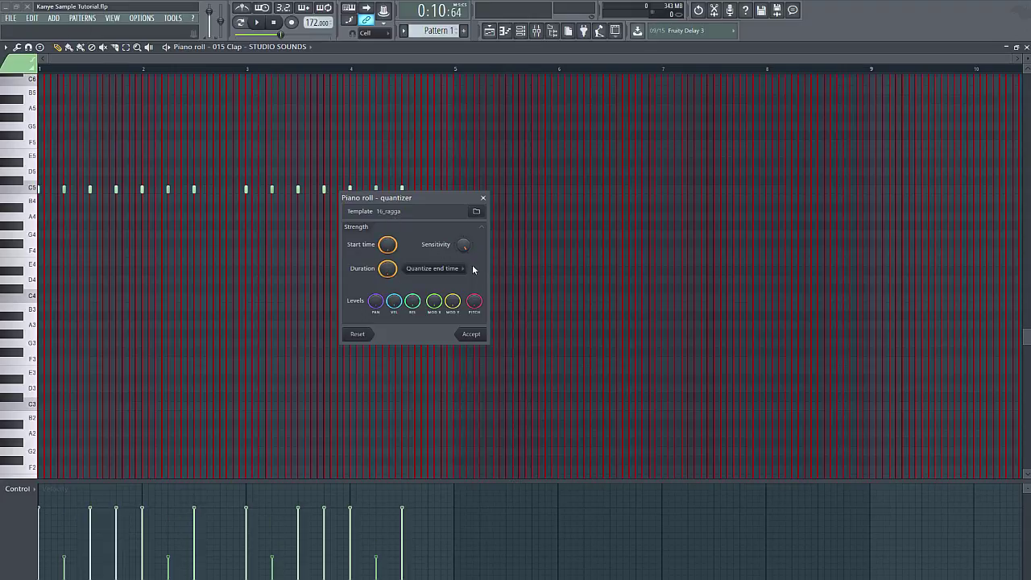
pyautogui.click(478, 336)
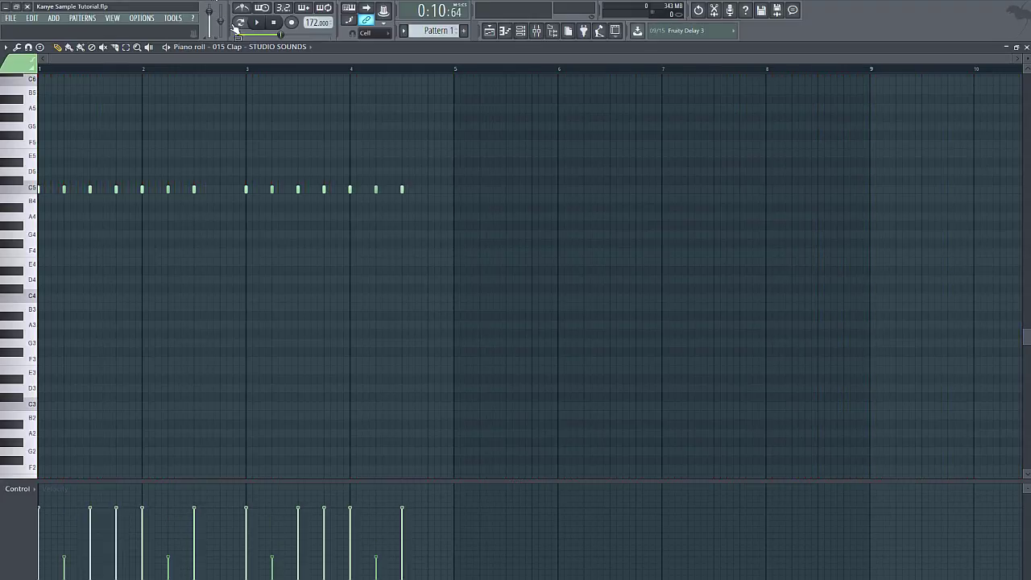
pyautogui.click(258, 22)
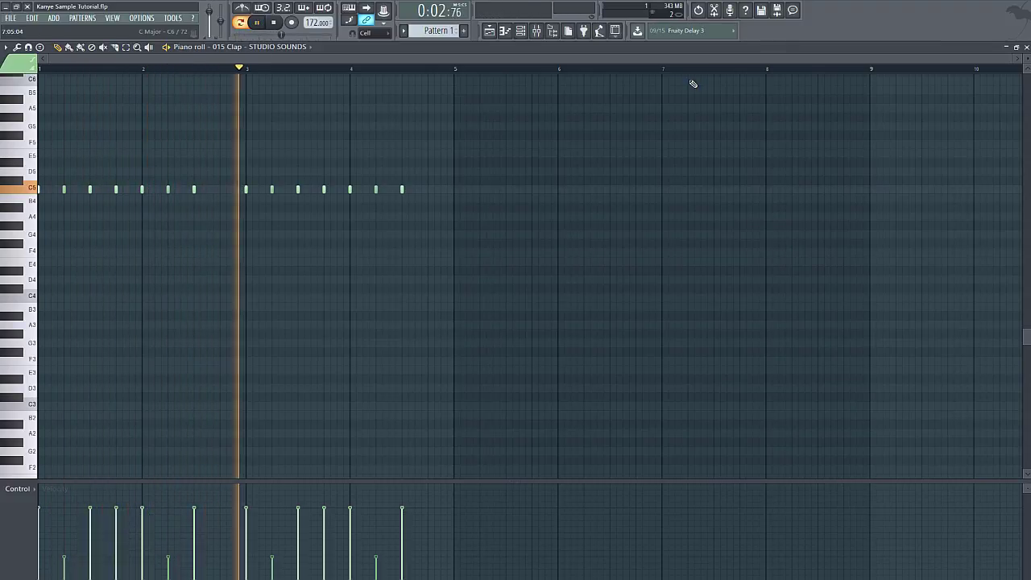
pyautogui.press('space')
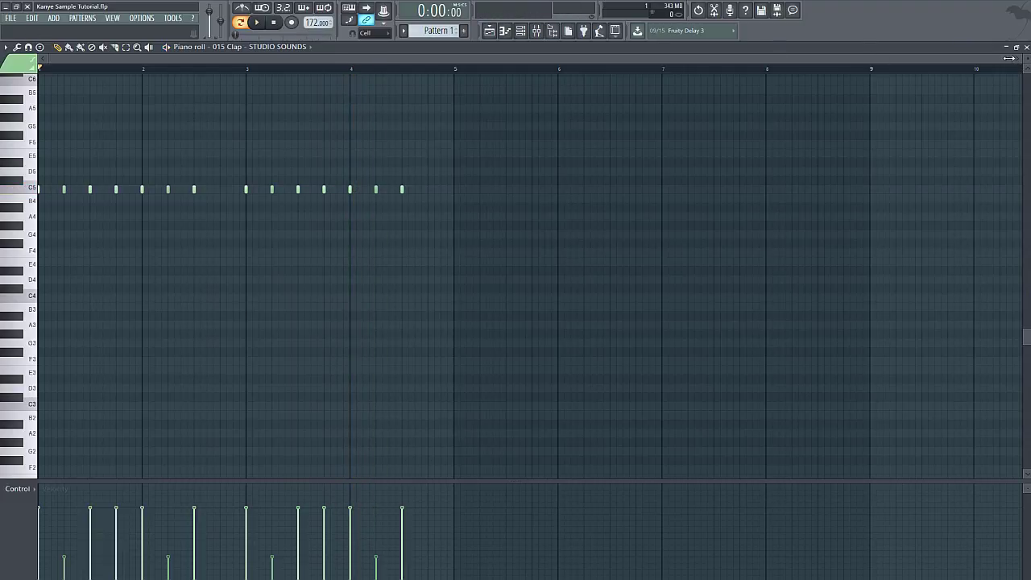
# Step: Draw a C#5 reference note above the second clap, shift it to the third clap to compare the timing offsets, and delete it
pyautogui.moveTo(1009, 58); pyautogui.dragTo(138, 168)
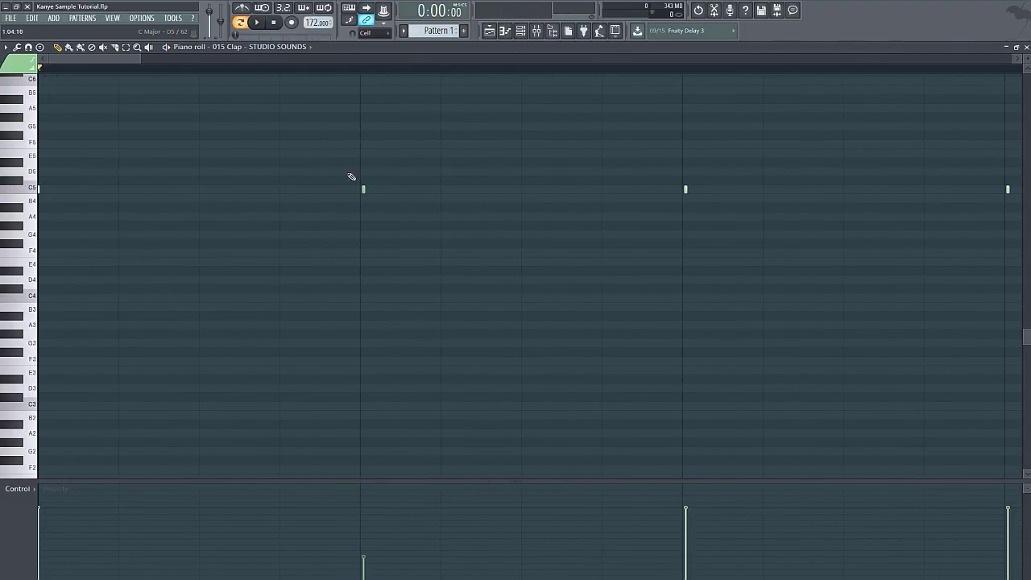
pyautogui.click(362, 181)
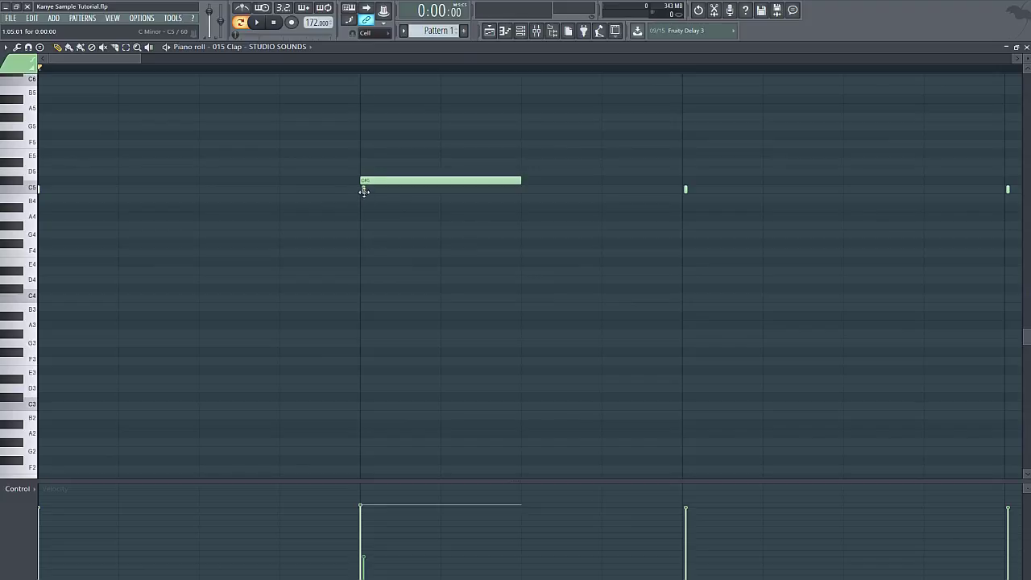
pyautogui.moveTo(377, 179); pyautogui.dragTo(697, 179)
pyautogui.rightClick(686, 182)
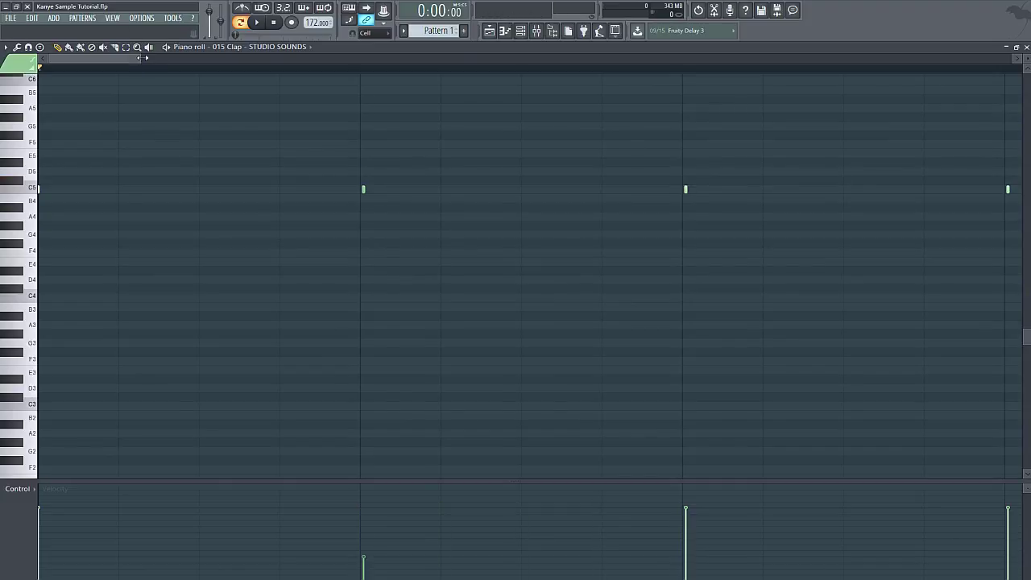
pyautogui.moveTo(143, 58); pyautogui.dragTo(633, 87)
# Step: Play the playlist from the middle of bar 8 through the quantized claps, and stop the playback
pyautogui.click(489, 29)
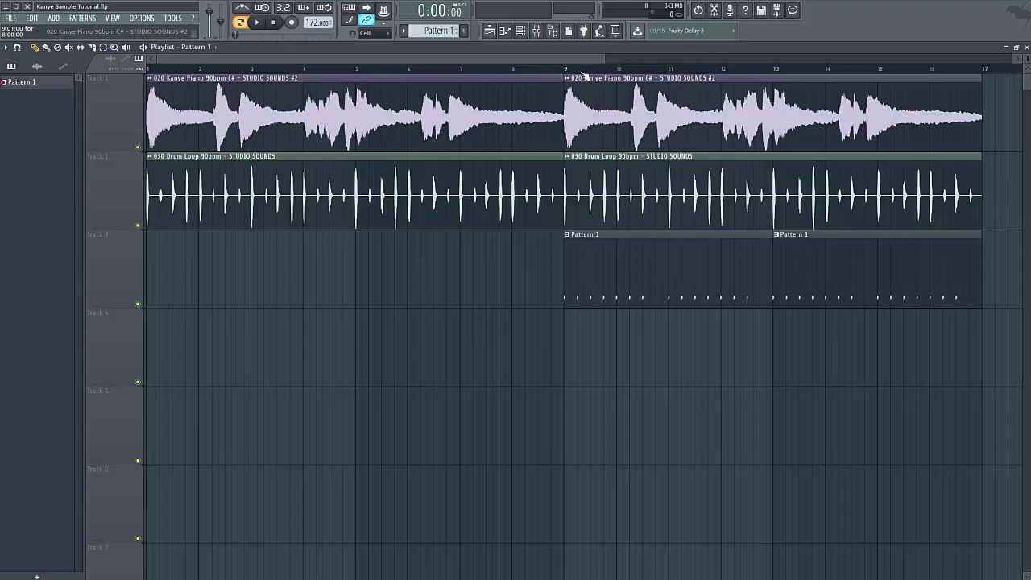
pyautogui.click(539, 69)
pyautogui.press('space')
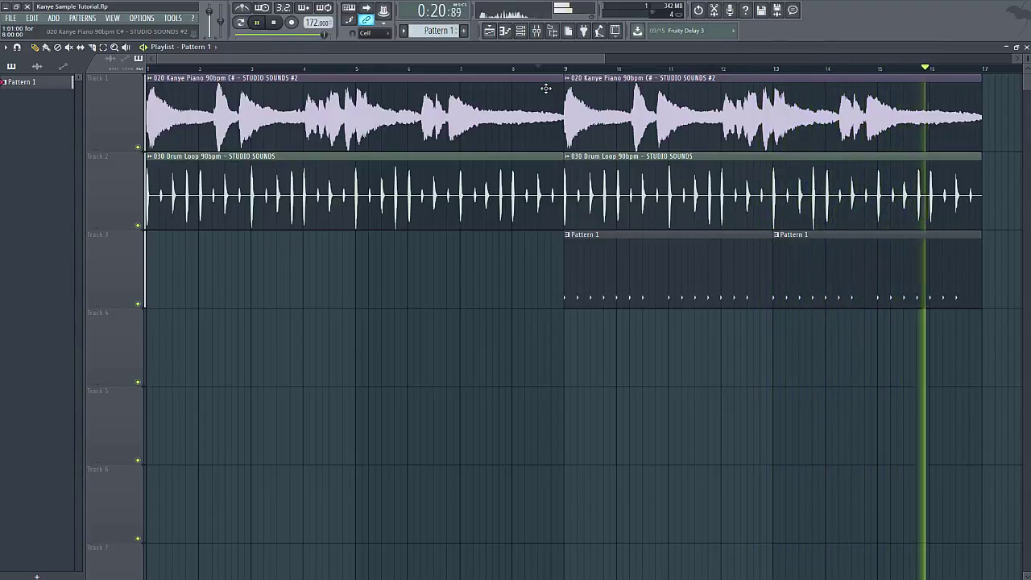
pyautogui.press('space')
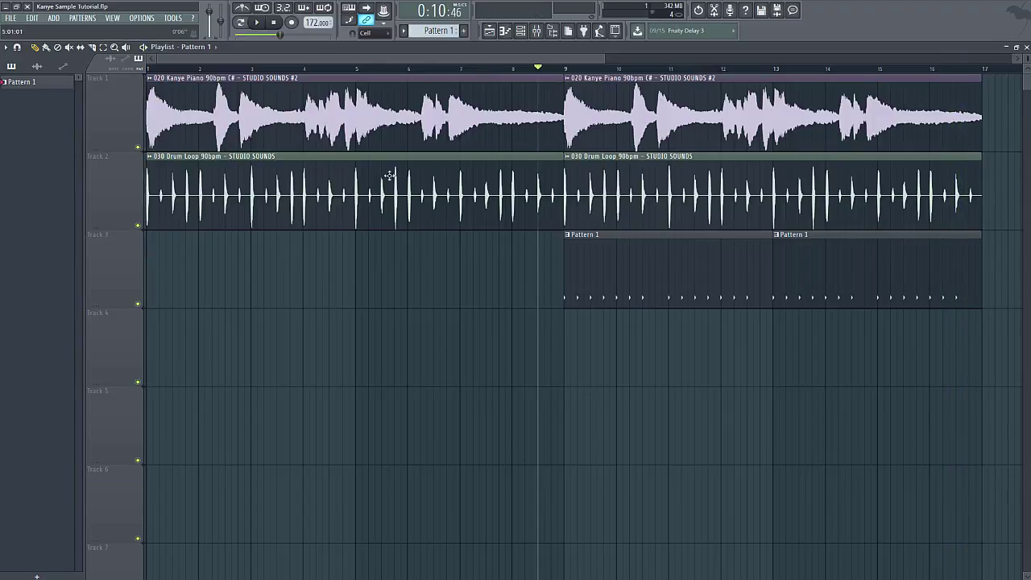
# Step: Select Pattern 2, place a clip of it on Track 4, and fill its 015 Clap channel on each 4 steps
pyautogui.scroll(1, 435, 30)
pyautogui.click(161, 324)
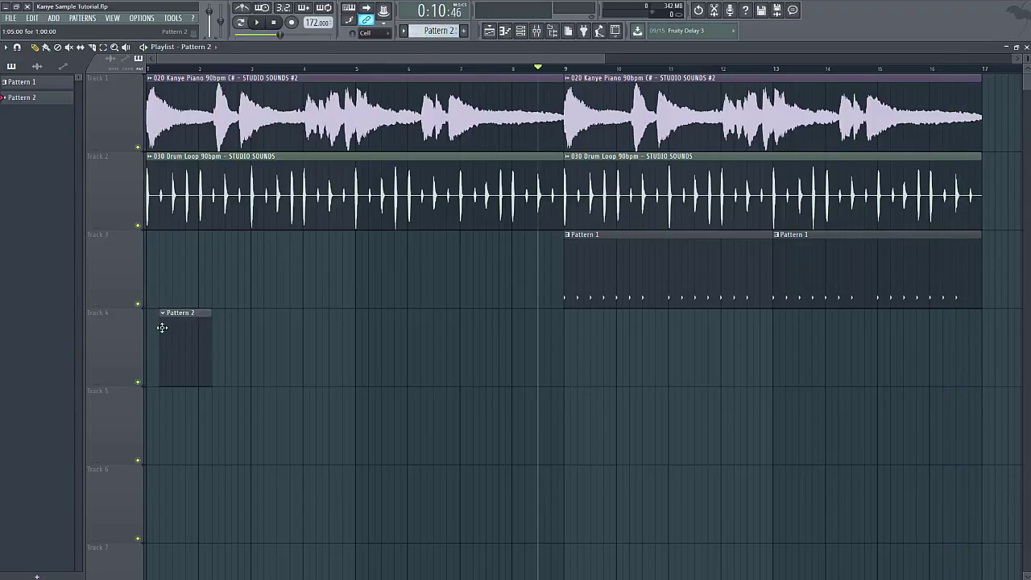
pyautogui.press('F7')
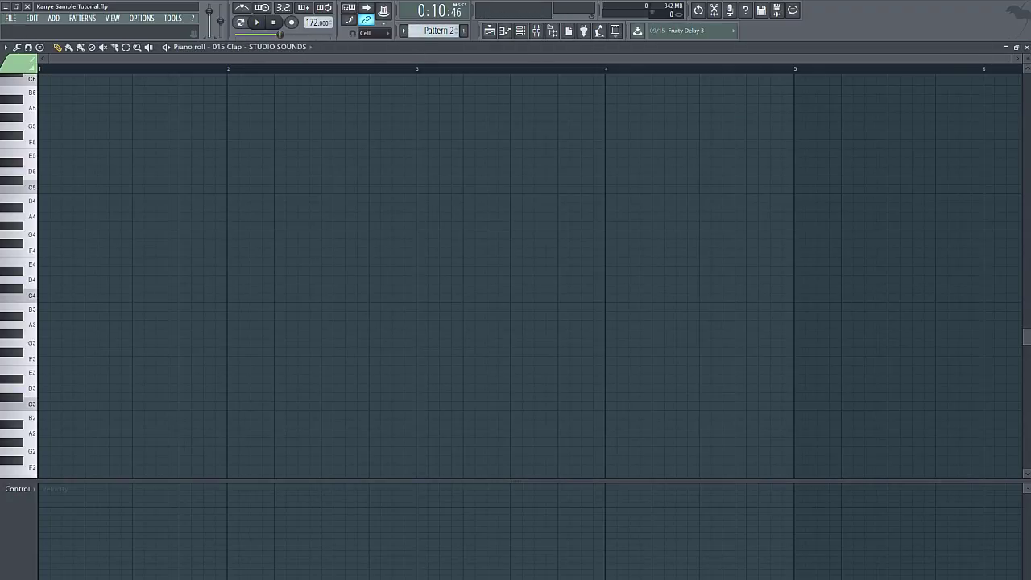
pyautogui.click(1026, 46)
pyautogui.rightClick(141, 217)
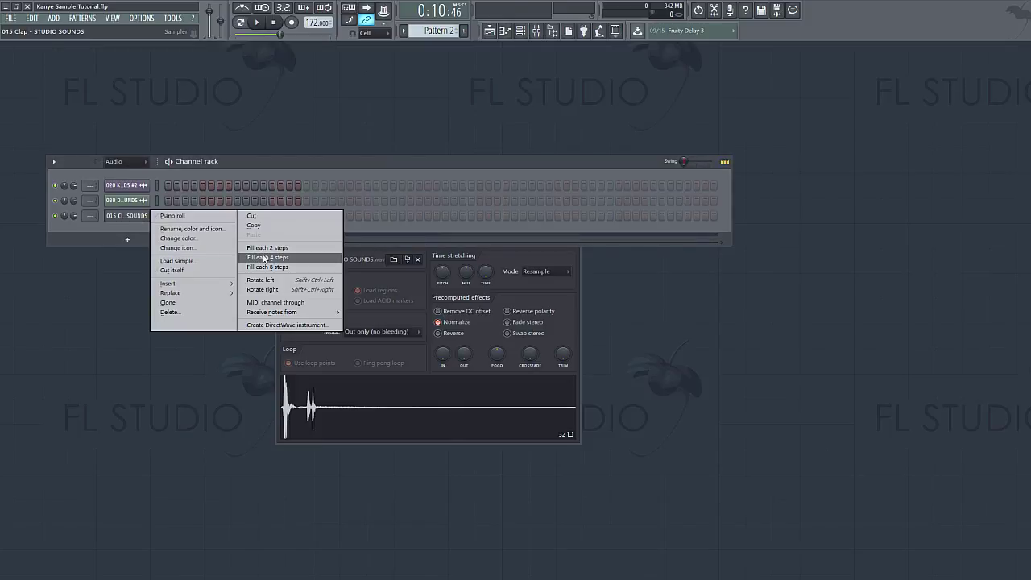
pyautogui.click(261, 258)
# Step: Place Pattern 2 in bars 1 and 2 of Track 4 and Pattern 1 at bar 5 of Track 3, and play them for comparison
pyautogui.click(489, 31)
pyautogui.moveTo(168, 69); pyautogui.dragTo(147, 69)
pyautogui.click(207, 343)
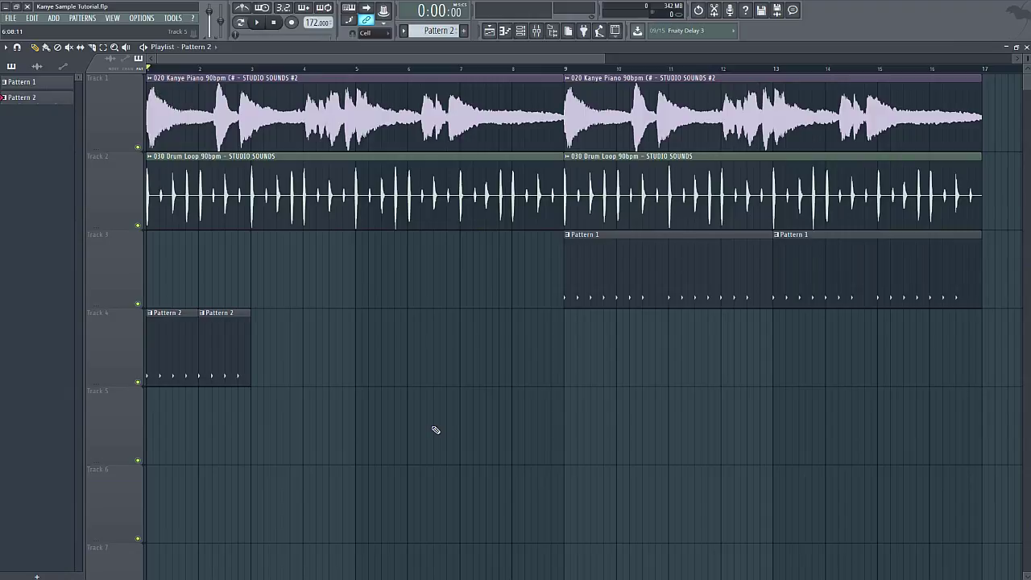
pyautogui.press('space')
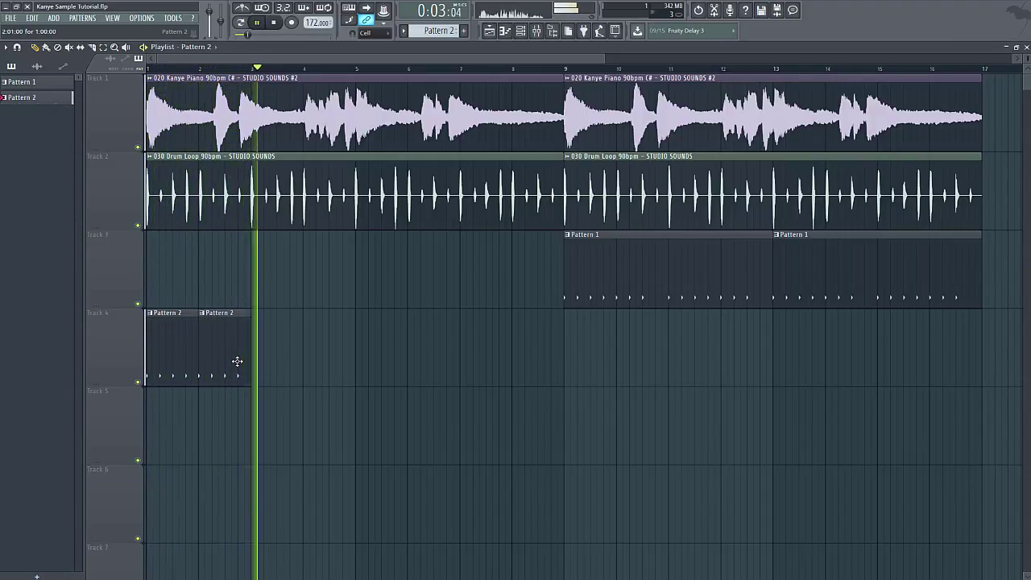
pyautogui.click(594, 249)
pyautogui.click(349, 257)
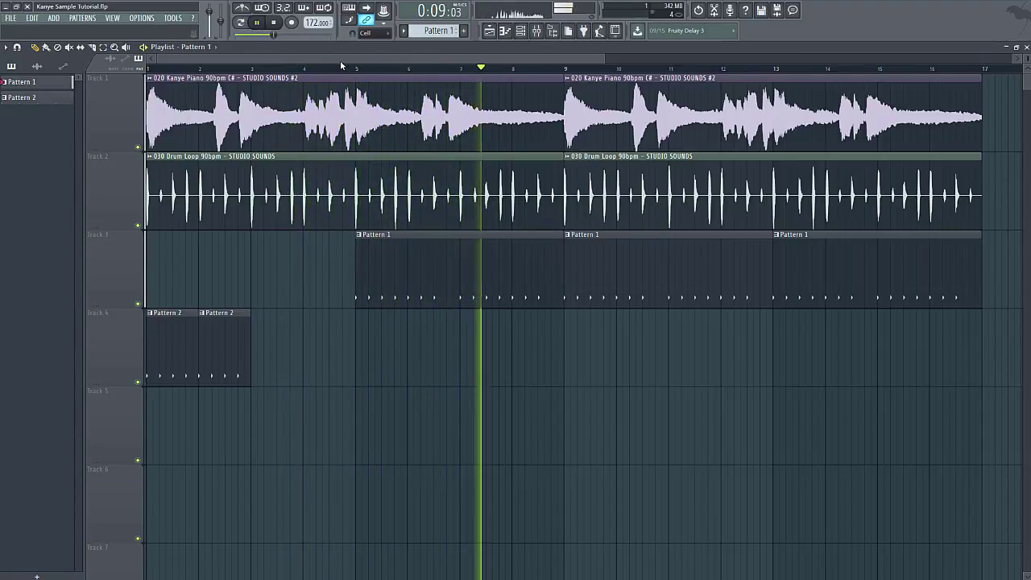
# Step: Delete both Pattern 2 clips on Track 4 and the Pattern 1 clip at bar 5, and stop the playback
pyautogui.rightClick(474, 293)
pyautogui.rightClick(226, 368)
pyautogui.rightClick(158, 372)
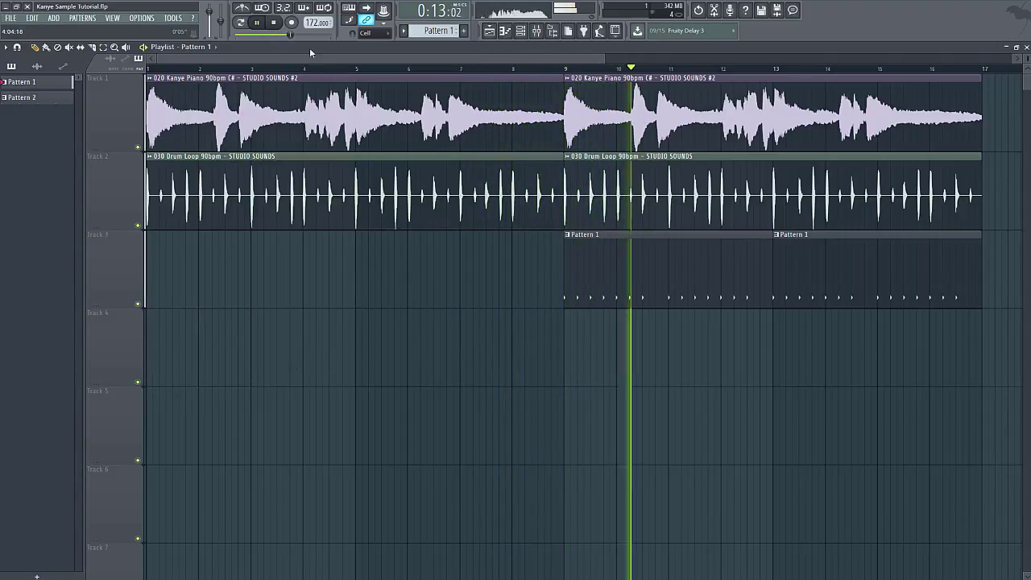
pyautogui.click(274, 23)
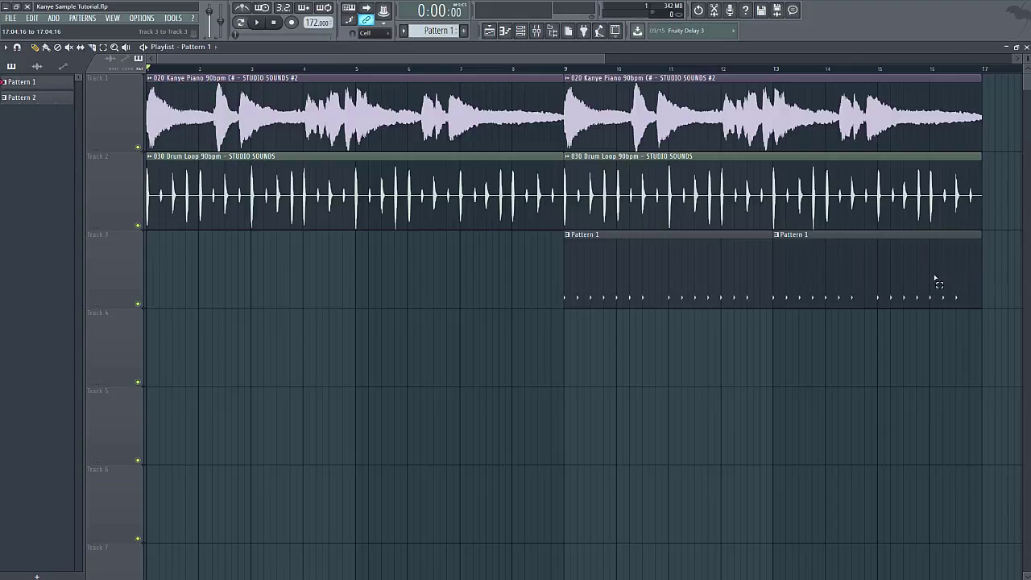
# Step: Copy the two Pattern 1 clips on Track 3 to bars 1 and 5, and clear the selection
pyautogui.moveTo(937, 282); pyautogui.dragTo(114, 334)
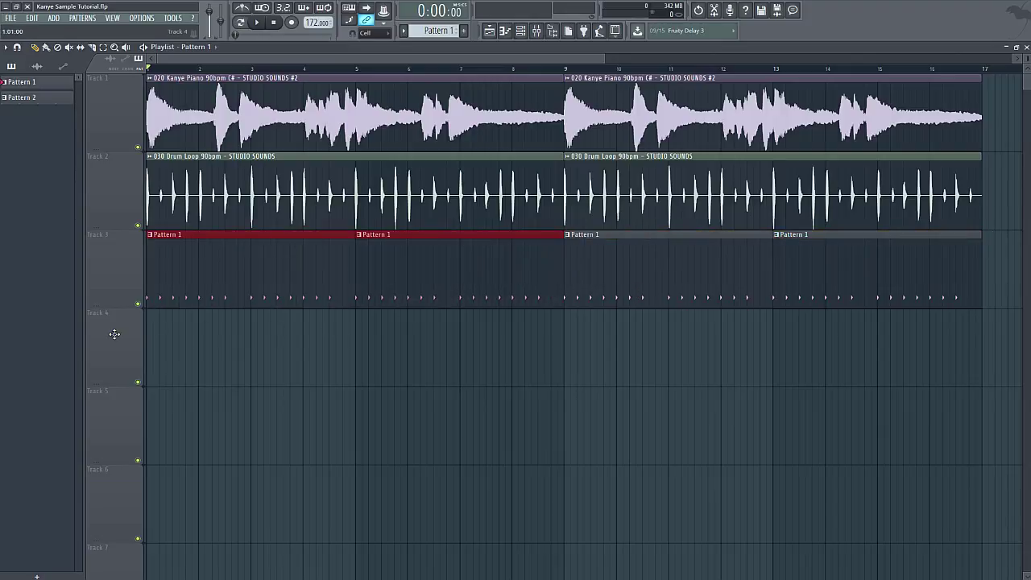
pyautogui.click(484, 347)
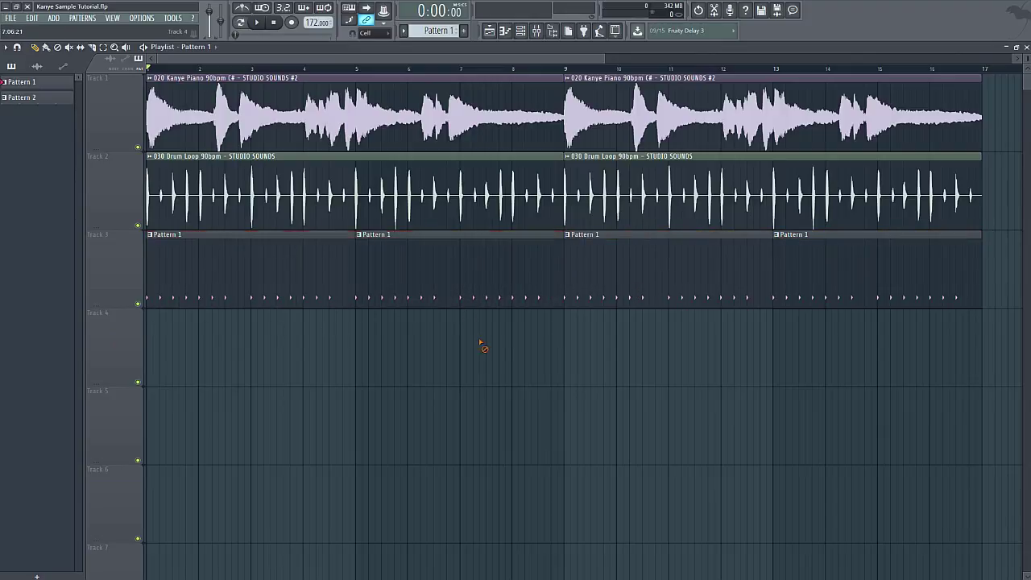
pyautogui.moveTo(543, 347); pyautogui.dragTo(146, 295)
pyautogui.moveTo(500, 385); pyautogui.dragTo(928, 274)
pyautogui.rightClick(927, 275)
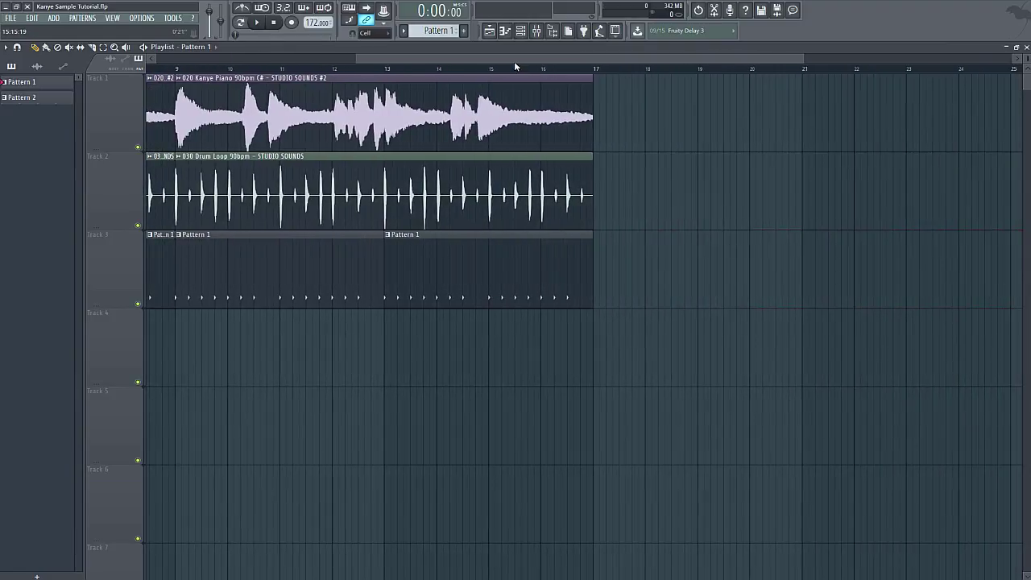
pyautogui.moveTo(514, 61); pyautogui.dragTo(218, 67)
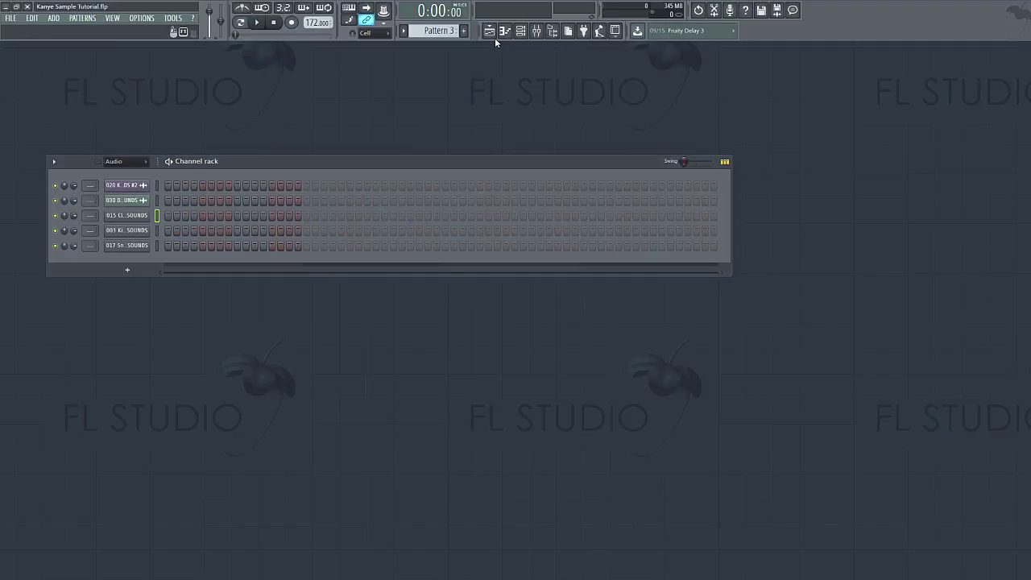
# Step: Add a Pattern 3 clip at bar 1 of Track 4, lengthen it to 8 bars, and place a second one at bar 9
pyautogui.click(490, 32)
pyautogui.moveTo(203, 351); pyautogui.dragTo(355, 339)
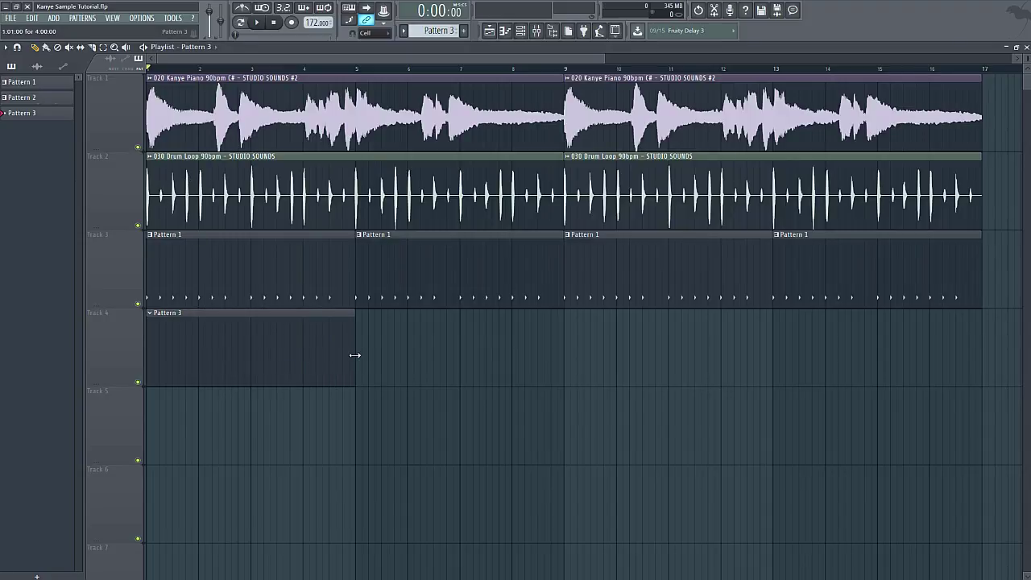
pyautogui.moveTo(355, 355); pyautogui.dragTo(566, 357)
pyautogui.click(639, 340)
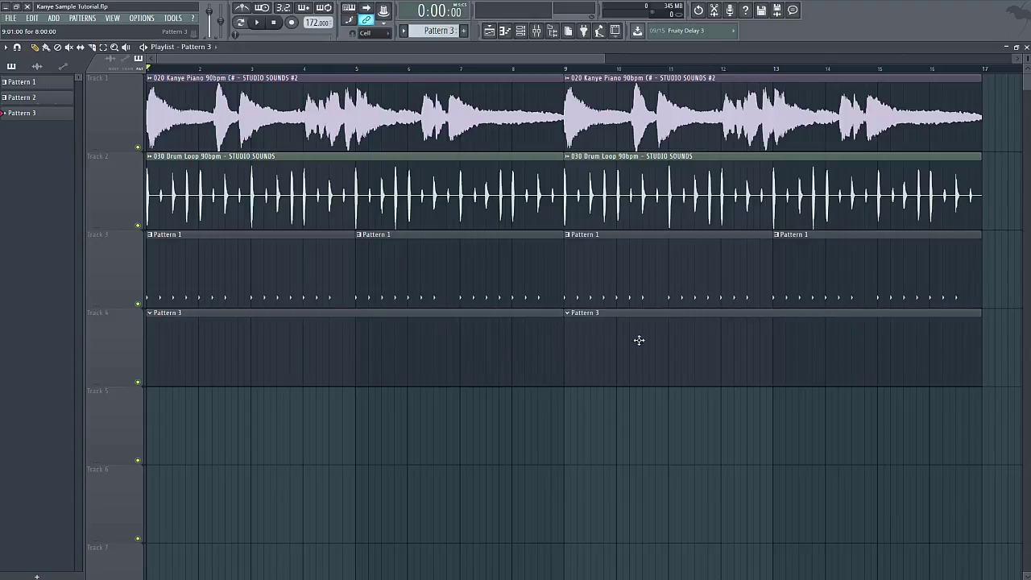
# Step: Audition the 003 Kick and 017 Snare samples, and return to the channel rack
pyautogui.click(1025, 47)
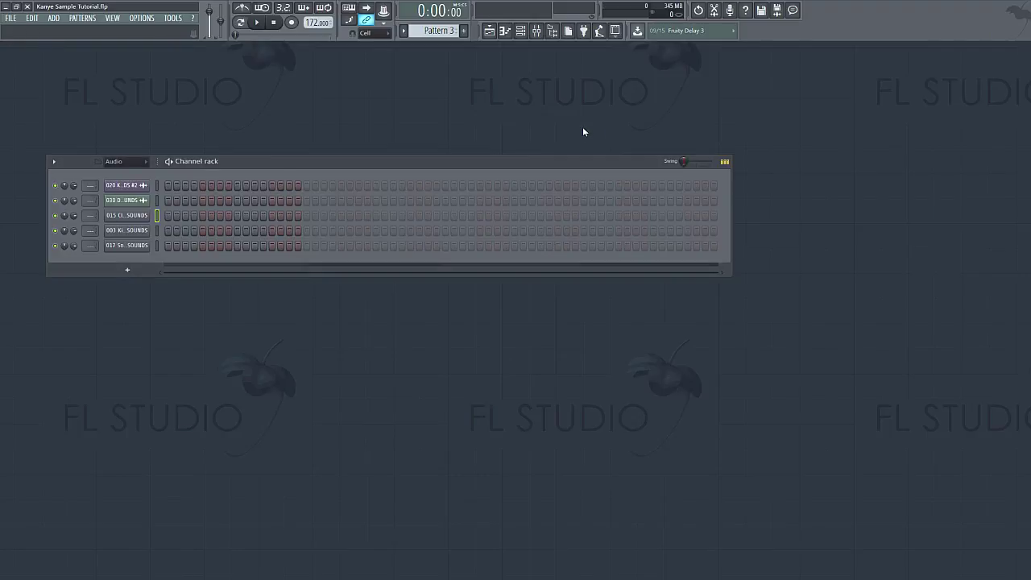
pyautogui.click(126, 230)
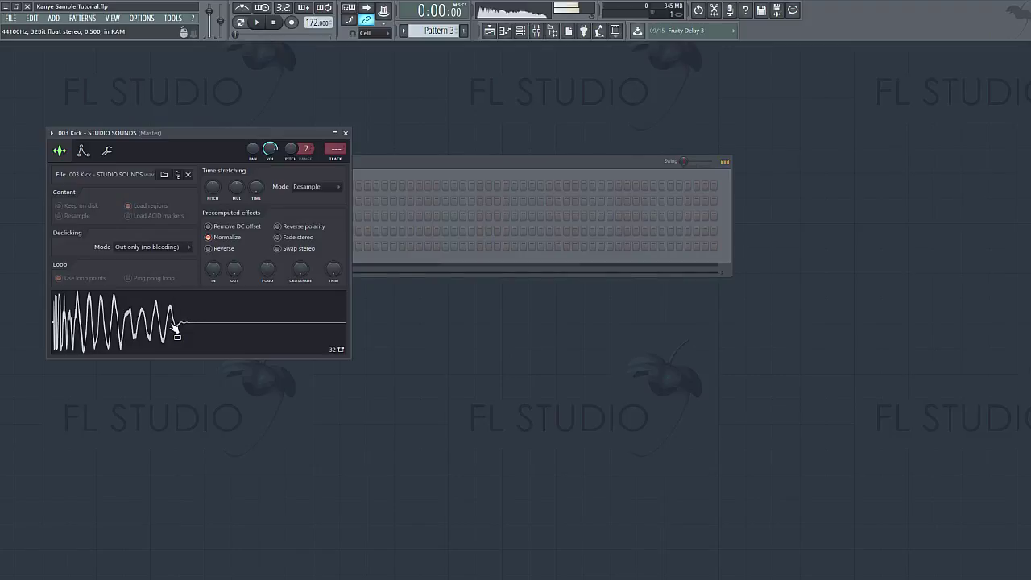
pyautogui.click(359, 273)
pyautogui.click(138, 247)
pyautogui.click(167, 320)
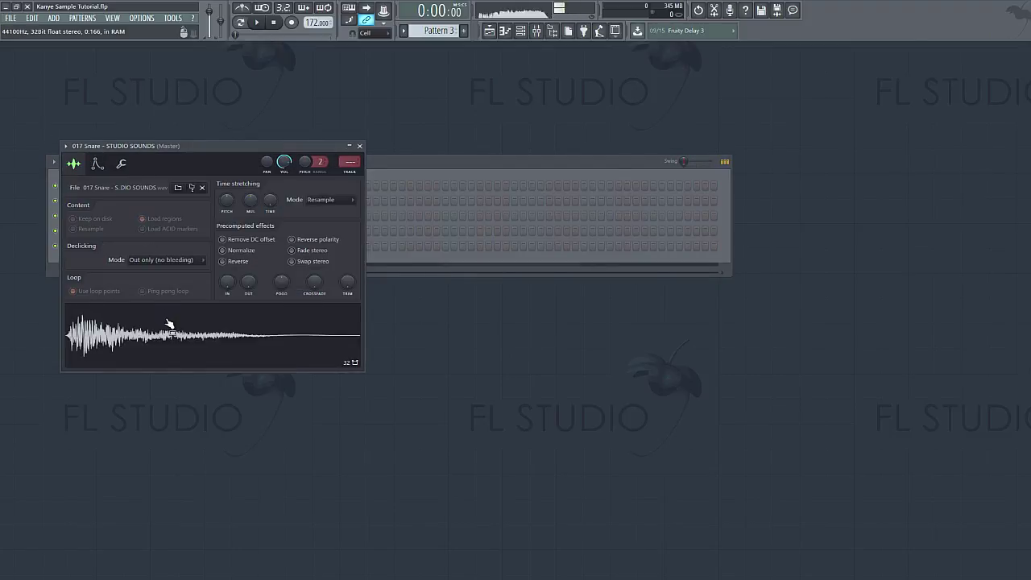
pyautogui.press('F6')
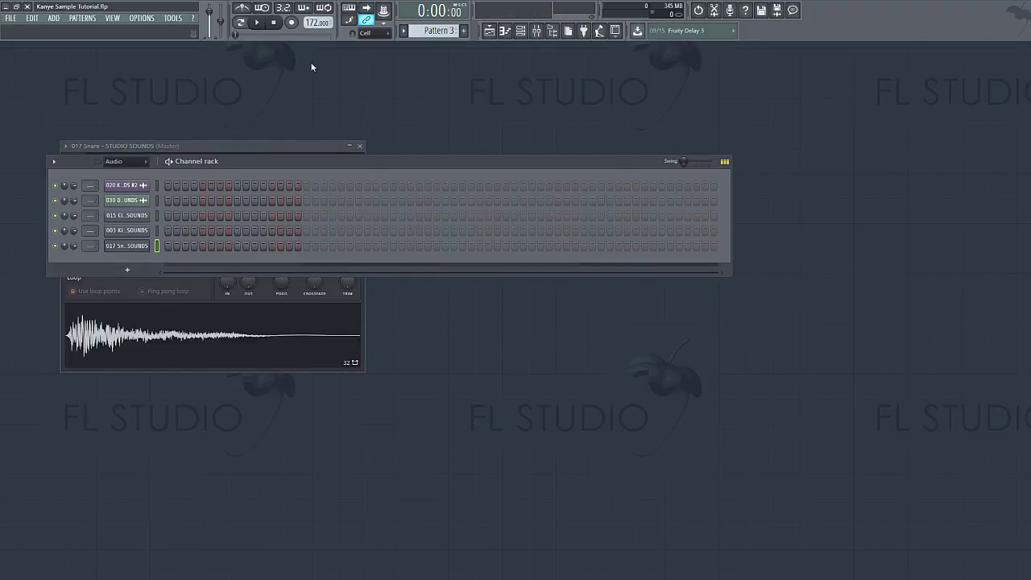
pyautogui.click(360, 146)
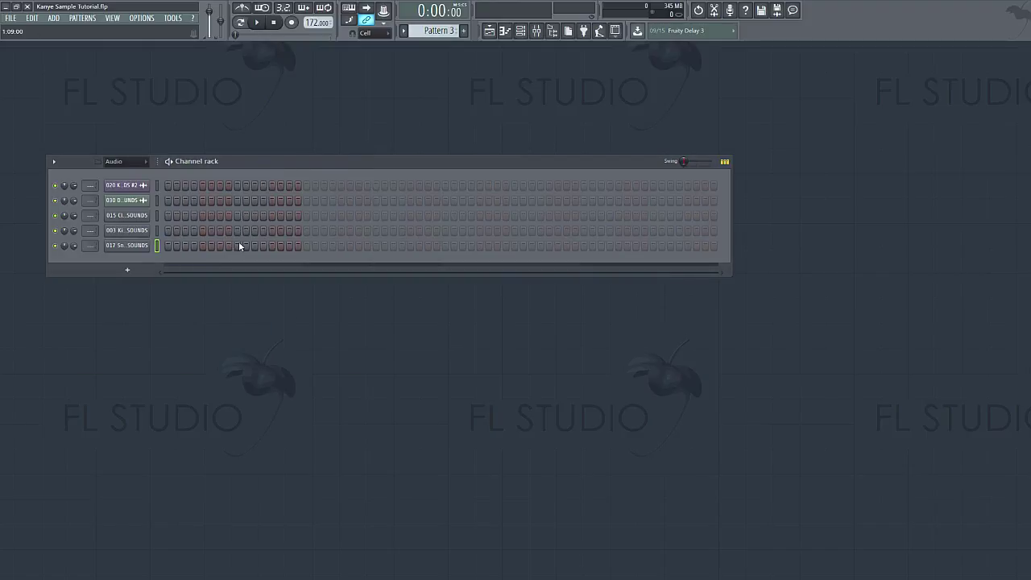
# Step: Place the 017 Snare hits on steps 9, 25, 41 and 57 of Pattern 3
pyautogui.click(375, 246)
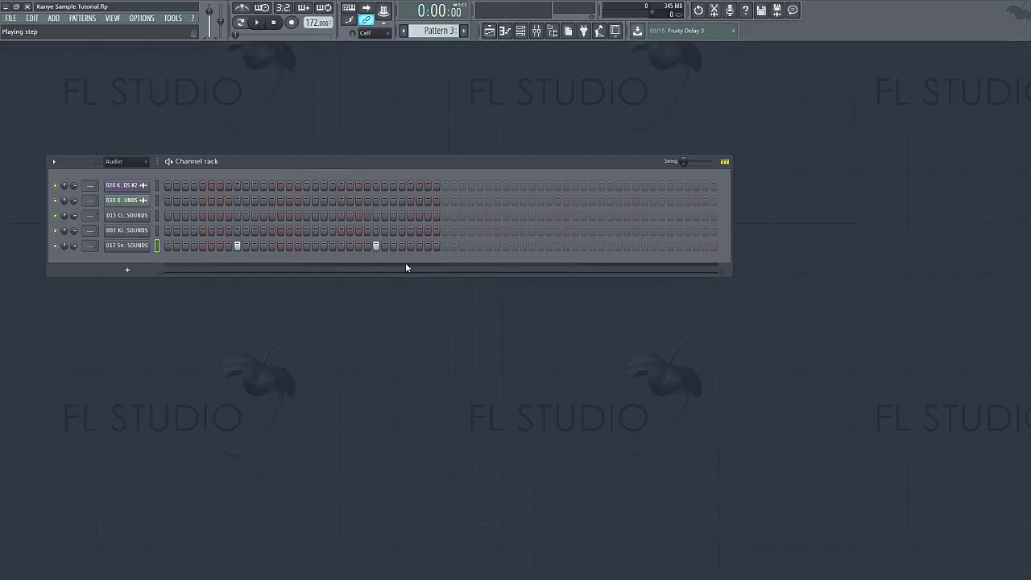
pyautogui.click(514, 246)
pyautogui.click(653, 247)
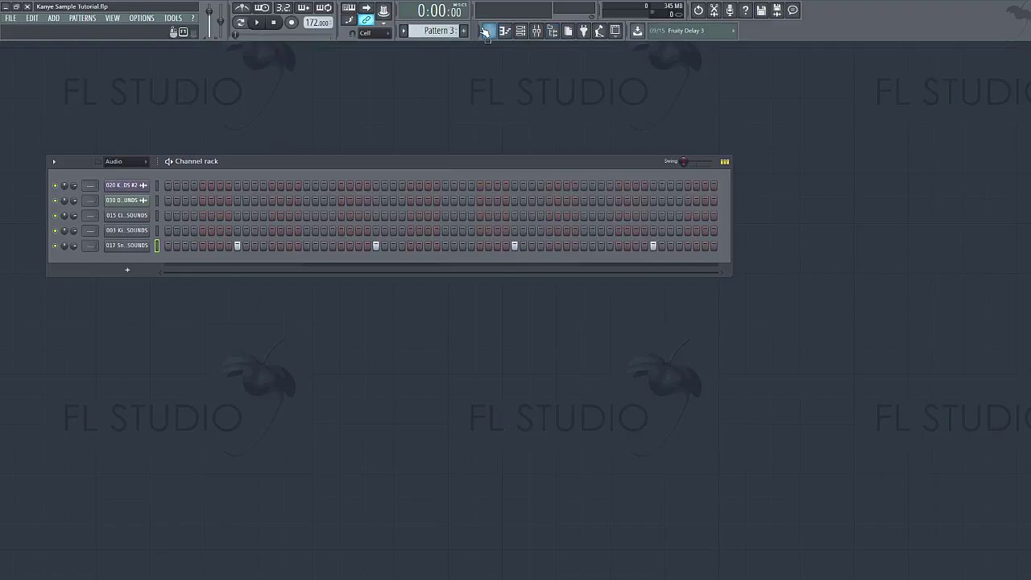
# Step: Program the 003 Kick on steps 1, 13, 17, 33, 45 and 49 of Pattern 3
pyautogui.click(167, 232)
pyautogui.click(272, 231)
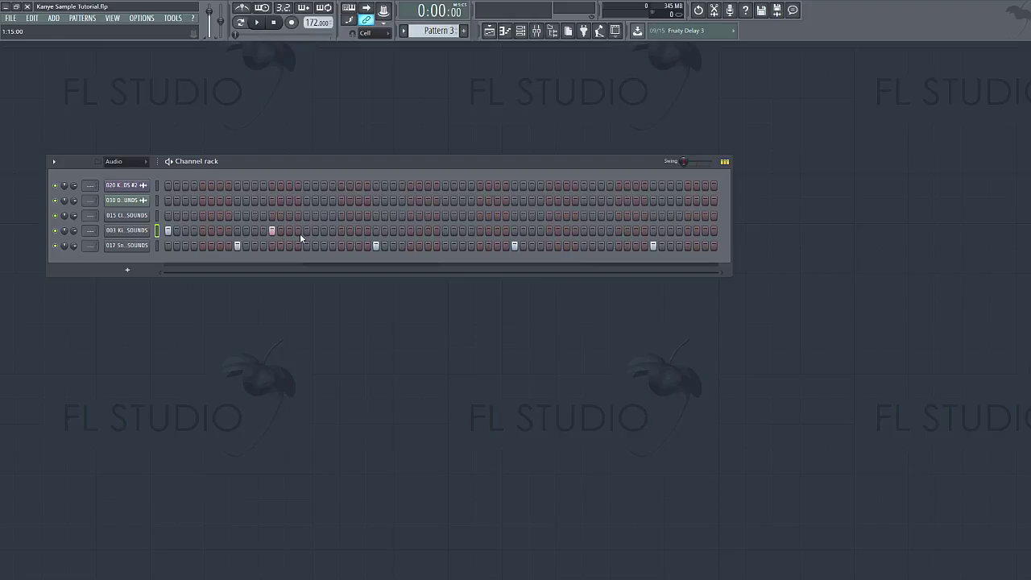
pyautogui.click(306, 231)
pyautogui.click(585, 232)
# Step: Quantize the 003 Kick notes with the 16_ragga template, and turn on Cut itself for the kick channel
pyautogui.rightClick(139, 233)
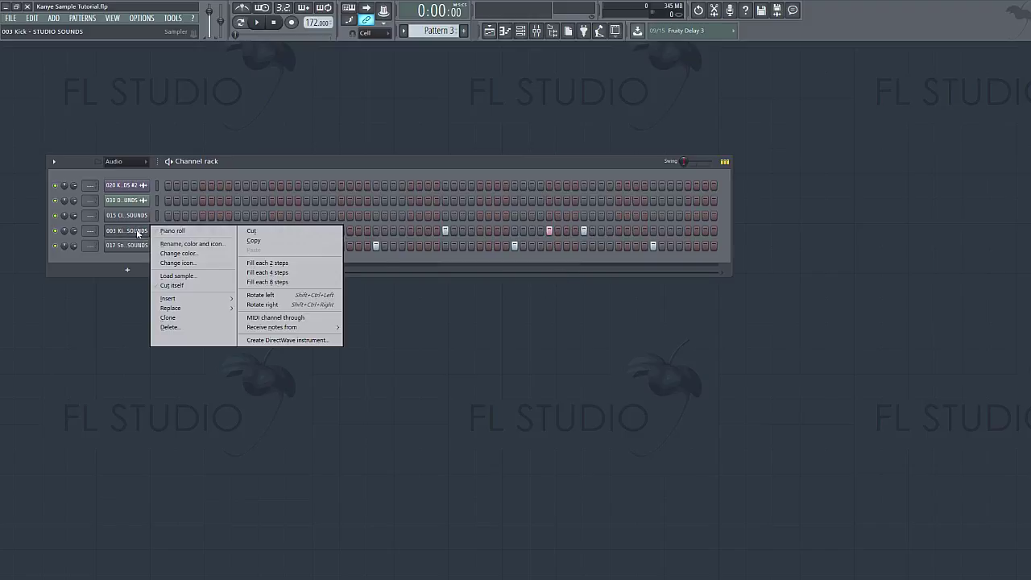
pyautogui.click(165, 233)
pyautogui.hotkey('alt', 'q')
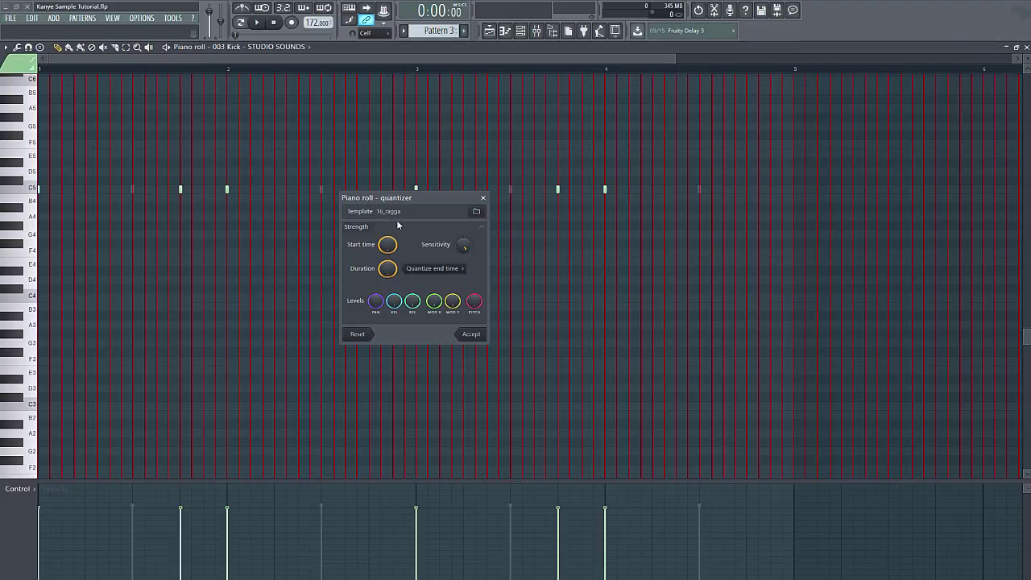
pyautogui.click(471, 333)
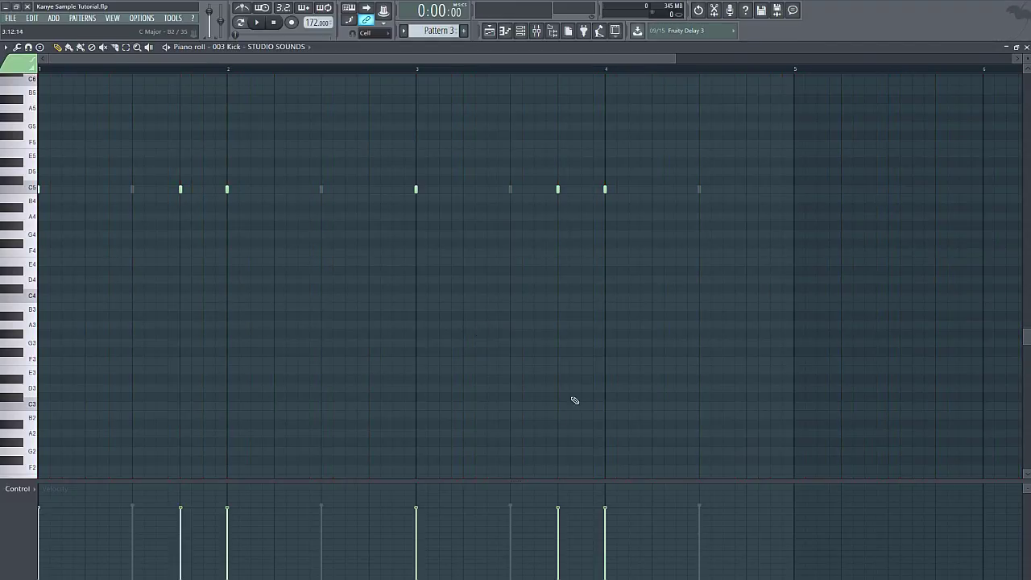
pyautogui.click(1025, 47)
pyautogui.rightClick(146, 229)
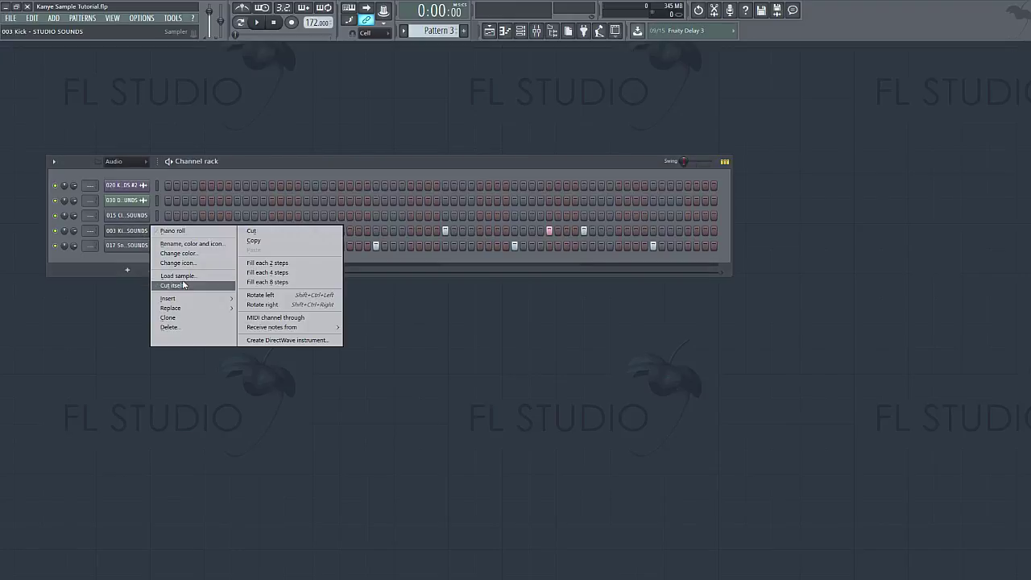
pyautogui.click(171, 284)
# Step: Shorten the first Pattern 3 clip on Track 4 to 4 bars, add another at bar 5, and play the arrangement
pyautogui.click(495, 31)
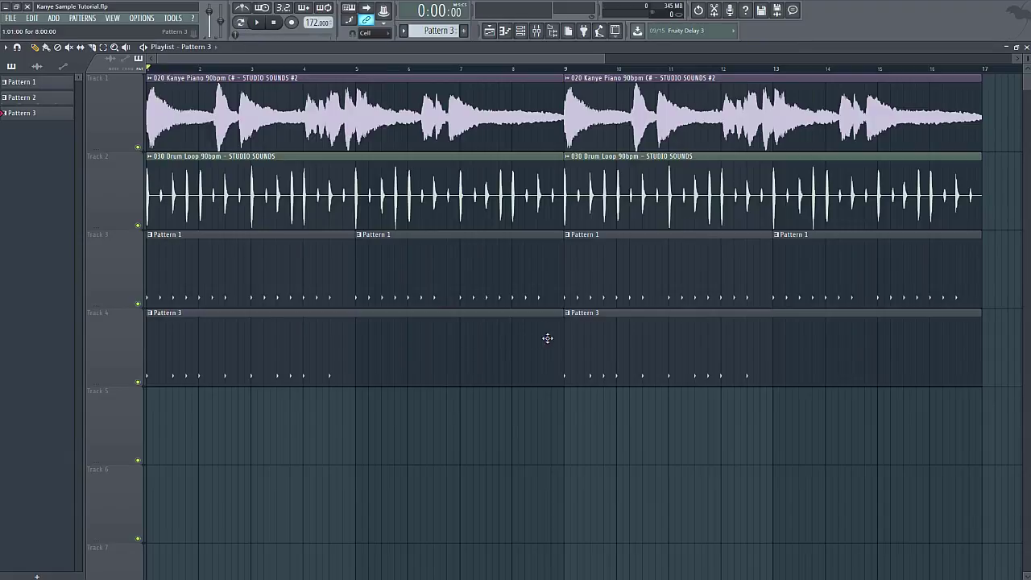
pyautogui.moveTo(560, 334); pyautogui.dragTo(355, 354)
pyautogui.click(359, 354)
pyautogui.press('space')
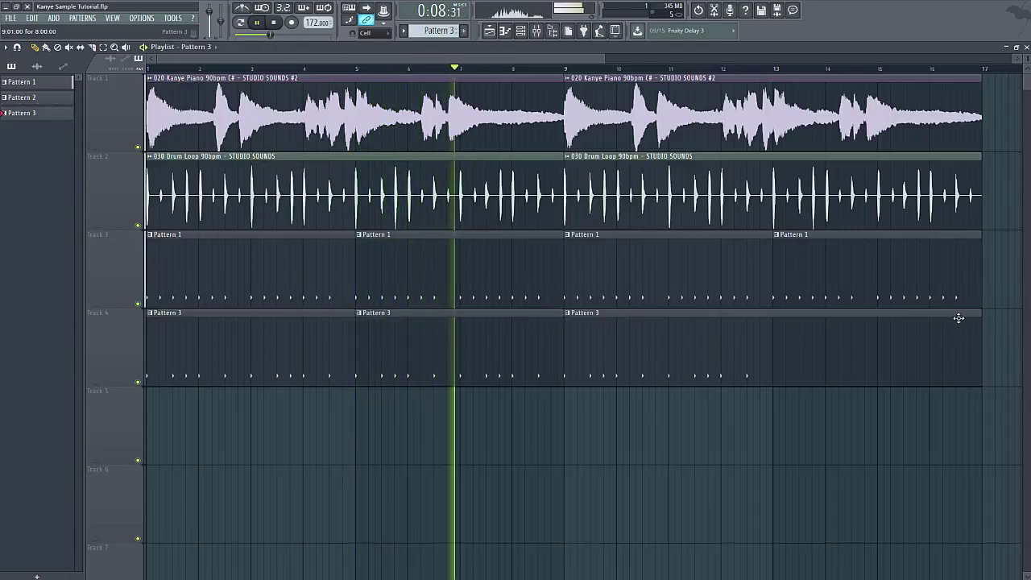
# Step: Shorten the Pattern 3 clip at bar 9 to 4 bars, and place another one at bar 13
pyautogui.moveTo(982, 319); pyautogui.dragTo(773, 339)
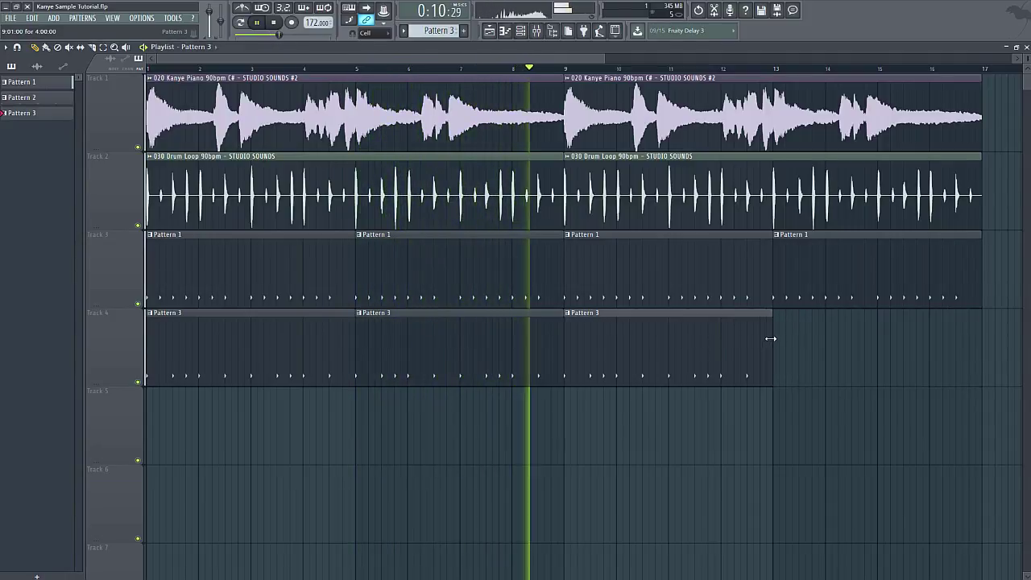
pyautogui.click(781, 339)
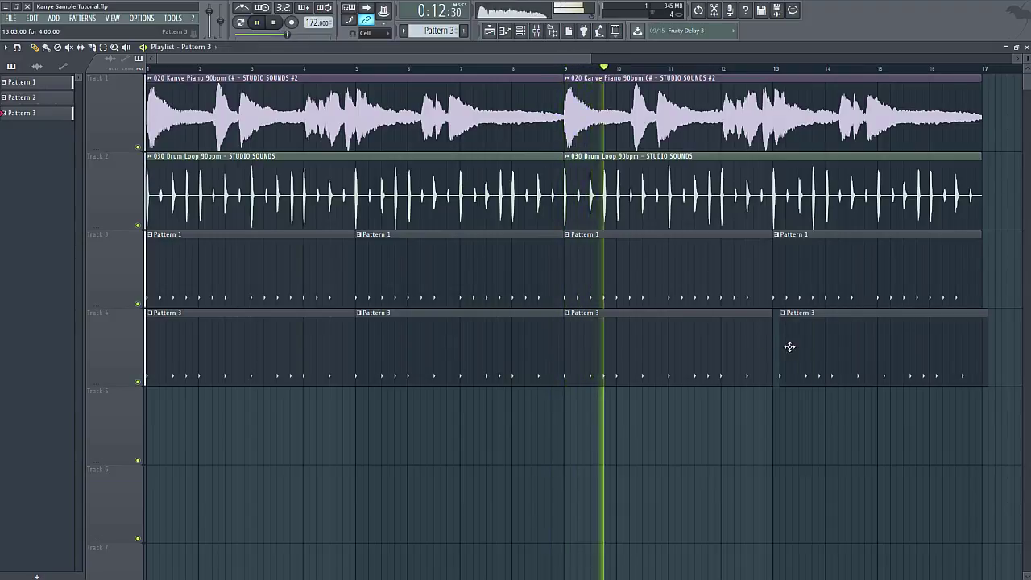
pyautogui.moveTo(793, 349); pyautogui.dragTo(789, 350)
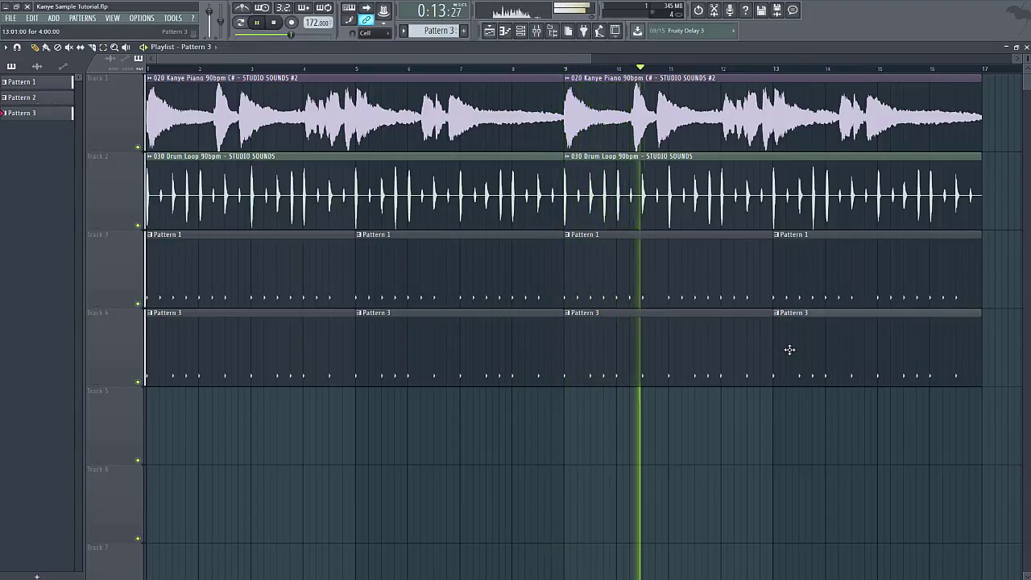
# Step: Delete the first Pattern 3 clip on Track 4, stop the playback, and put a Pattern 3 clip at bar 1 of Track 5
pyautogui.rightClick(298, 343)
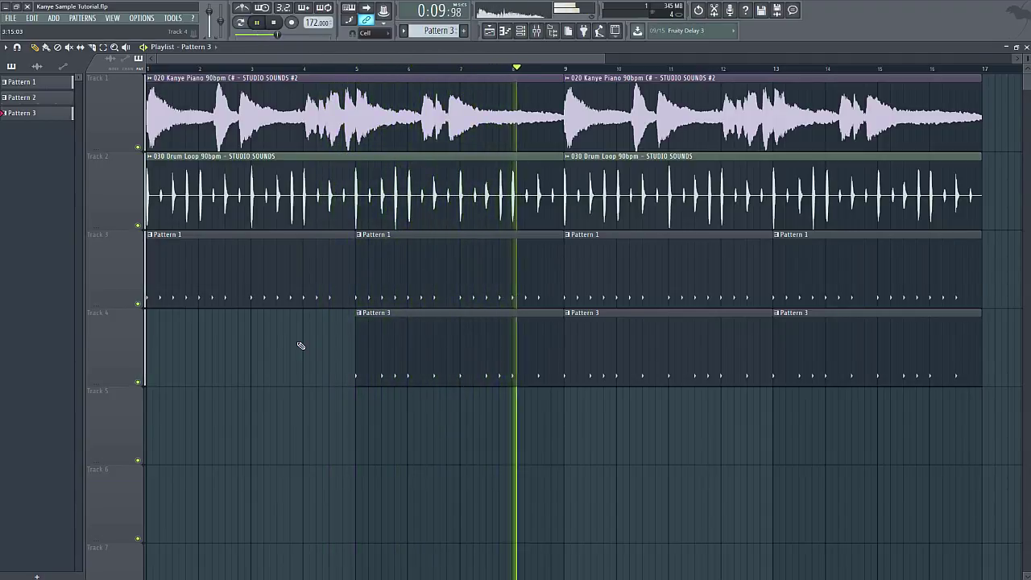
pyautogui.press('space')
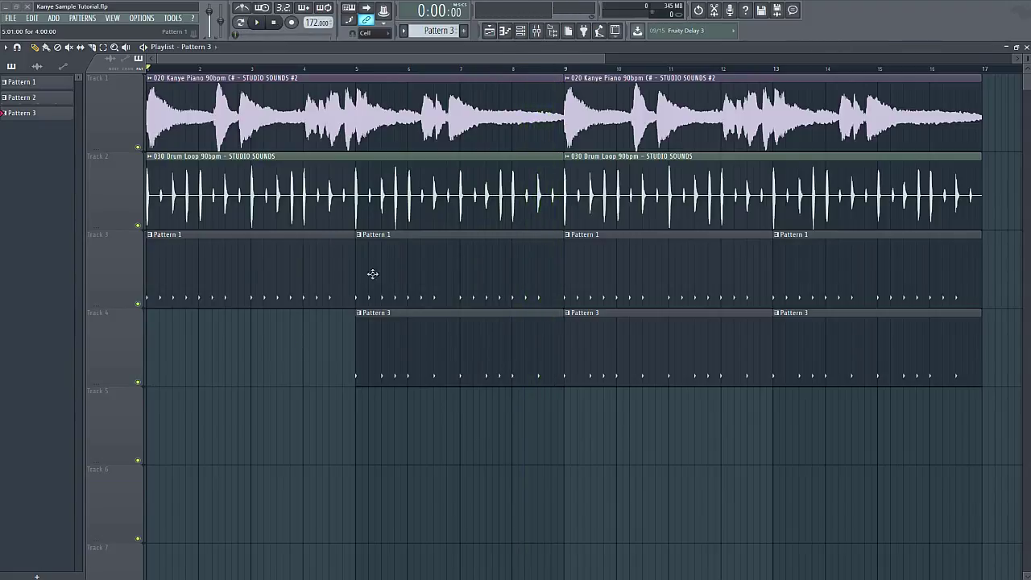
pyautogui.click(175, 352)
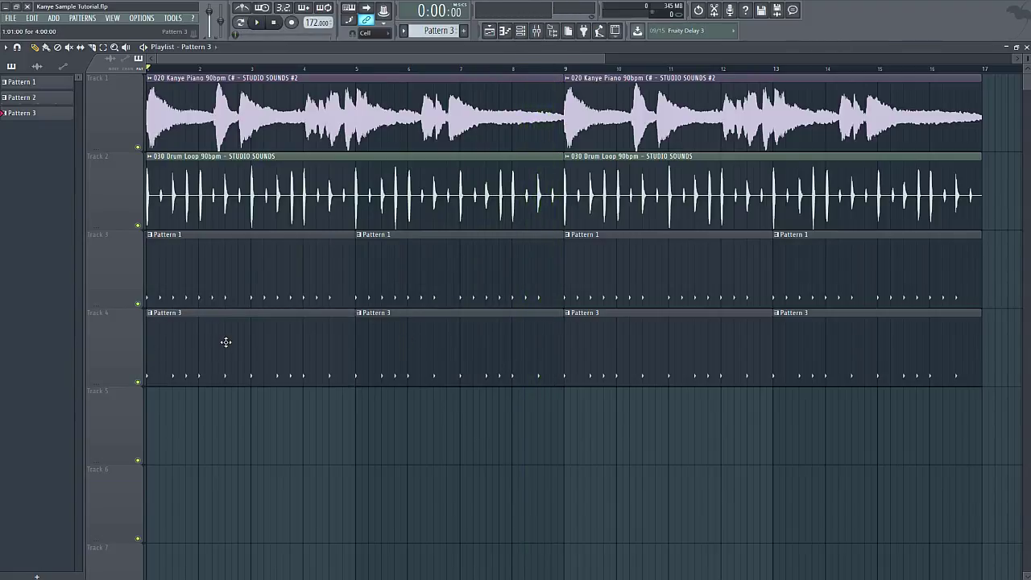
pyautogui.moveTo(191, 387); pyautogui.dragTo(180, 435)
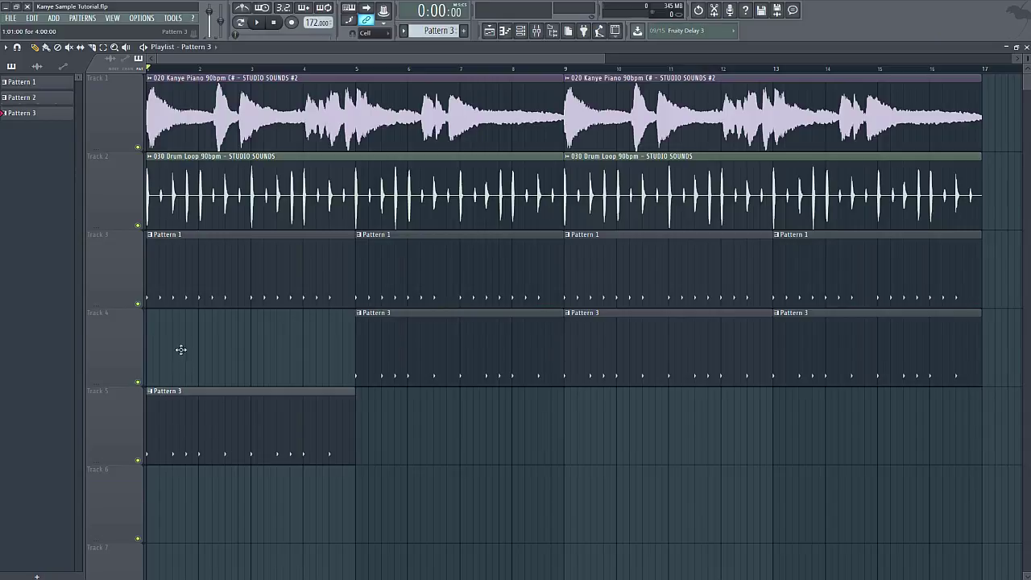
# Step: Move the Pattern 3 clip from Track 5 to bar 1 of Track 4, and close the playlist
pyautogui.moveTo(181, 350); pyautogui.dragTo(177, 329)
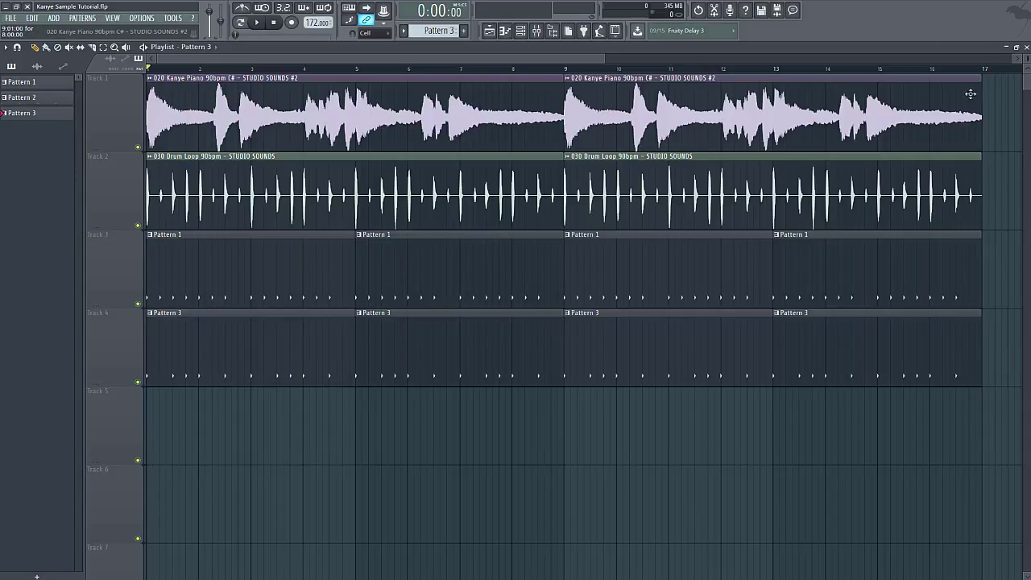
pyautogui.click(1026, 46)
# Step: Route the 003 Kick channel to mixer insert 1 and load Fruity Parametric EQ 2 in its first effect slot
pyautogui.click(129, 232)
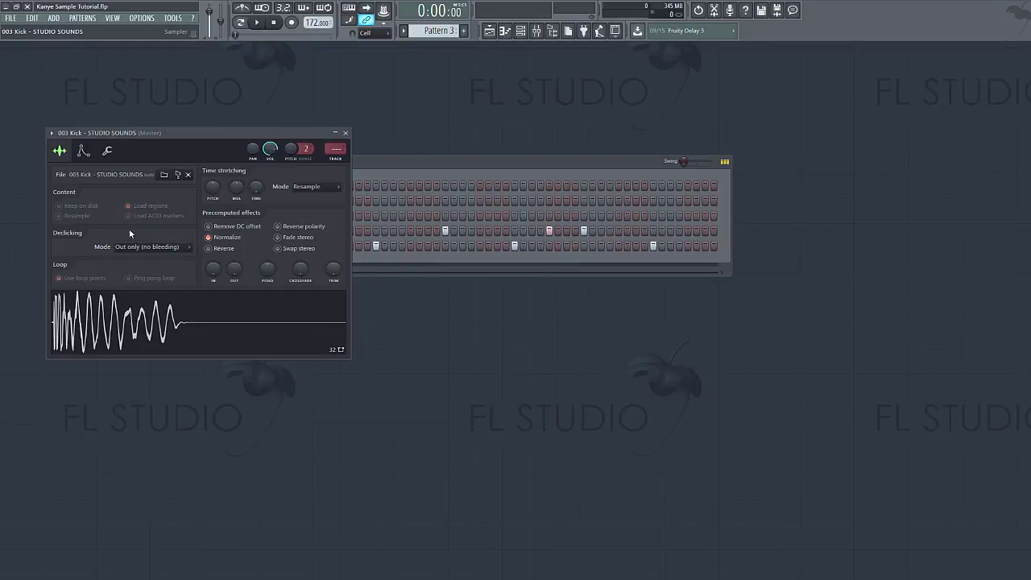
pyautogui.click(342, 160)
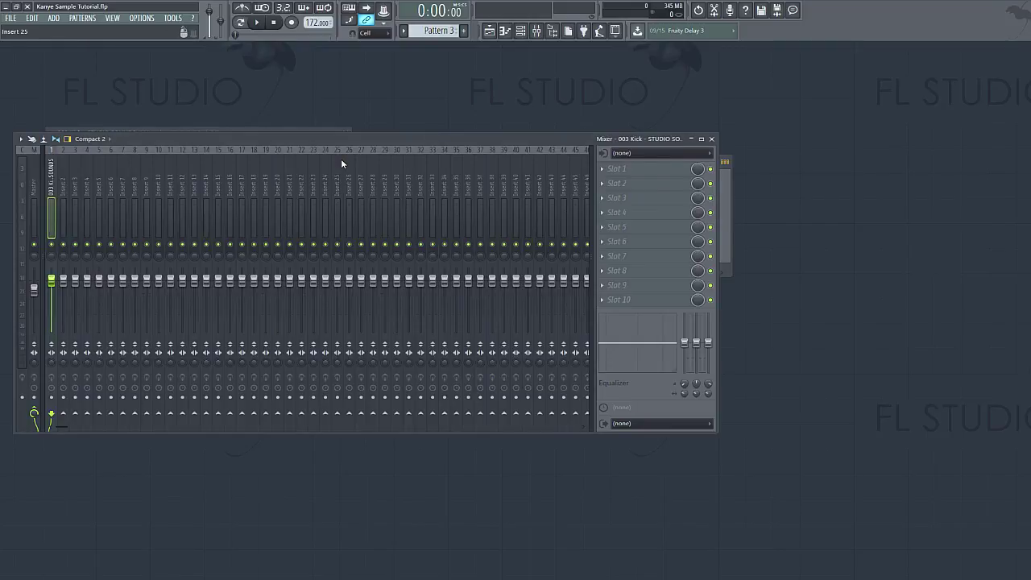
pyautogui.click(624, 165)
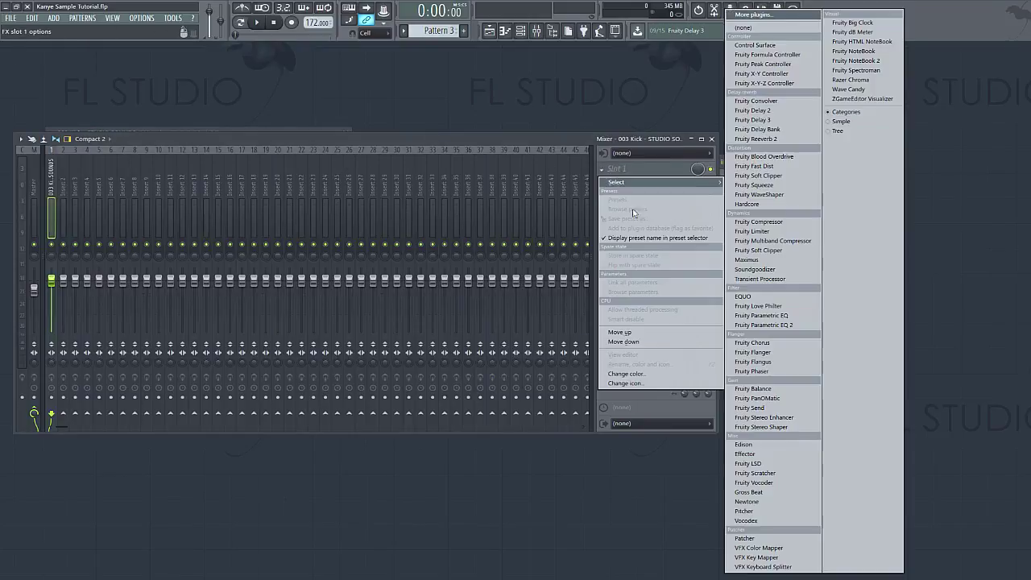
pyautogui.click(757, 325)
# Step: Turn EQ band 7 into a low-pass filter and, with the arrangement playing, lower its cutoff to band 5's frequency
pyautogui.moveTo(388, 173)
pyautogui.mouseDown()
pyautogui.moveTo(388, 197)
pyautogui.moveTo(387, 157)
pyautogui.mouseUp()
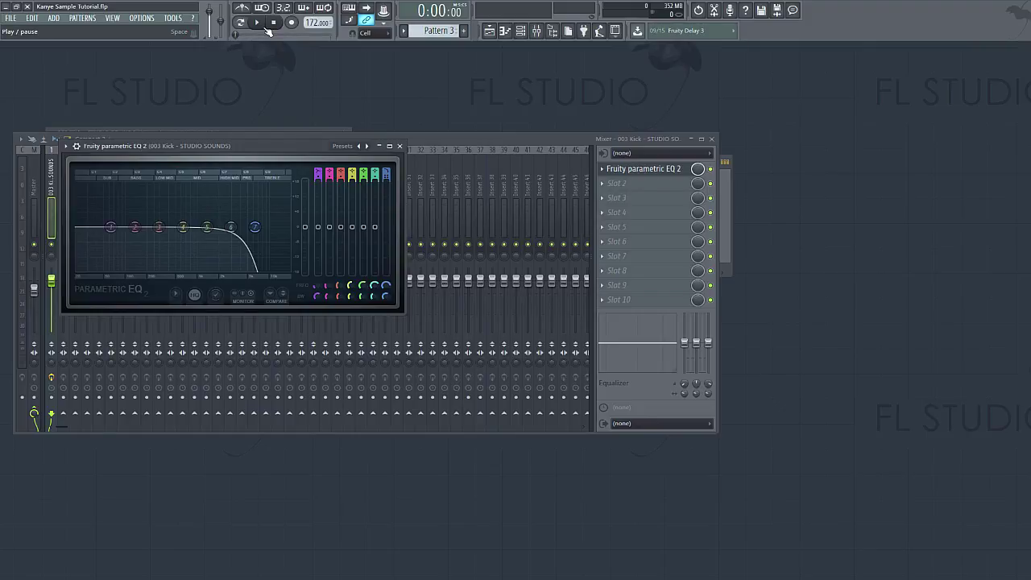
pyautogui.click(267, 28)
pyautogui.moveTo(255, 226); pyautogui.dragTo(206, 227)
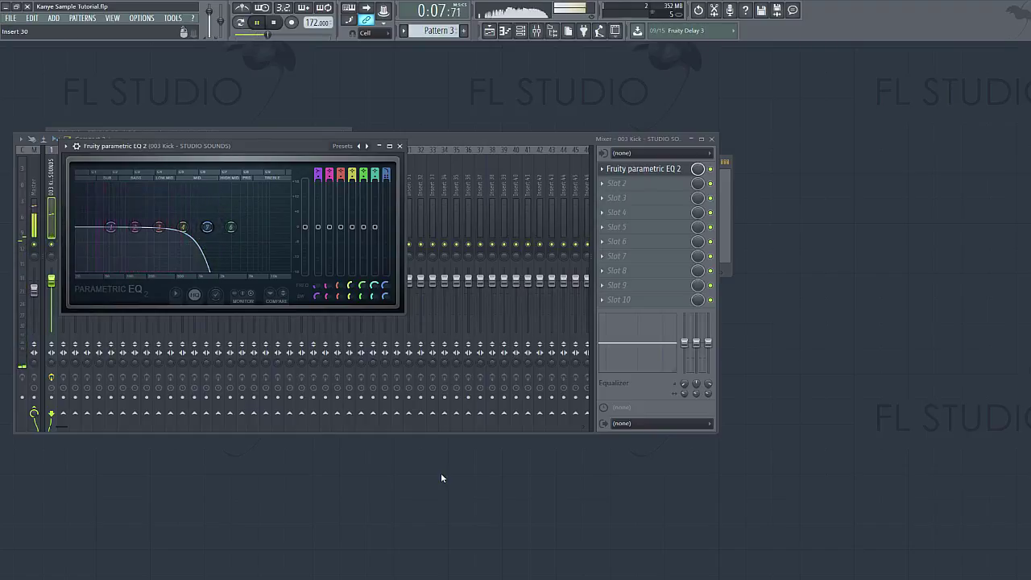
# Step: Bring up the channel rack to check the 003 Kick channel, and stop the playback
pyautogui.press('F6')
pyautogui.rightClick(141, 230)
pyautogui.click(124, 260)
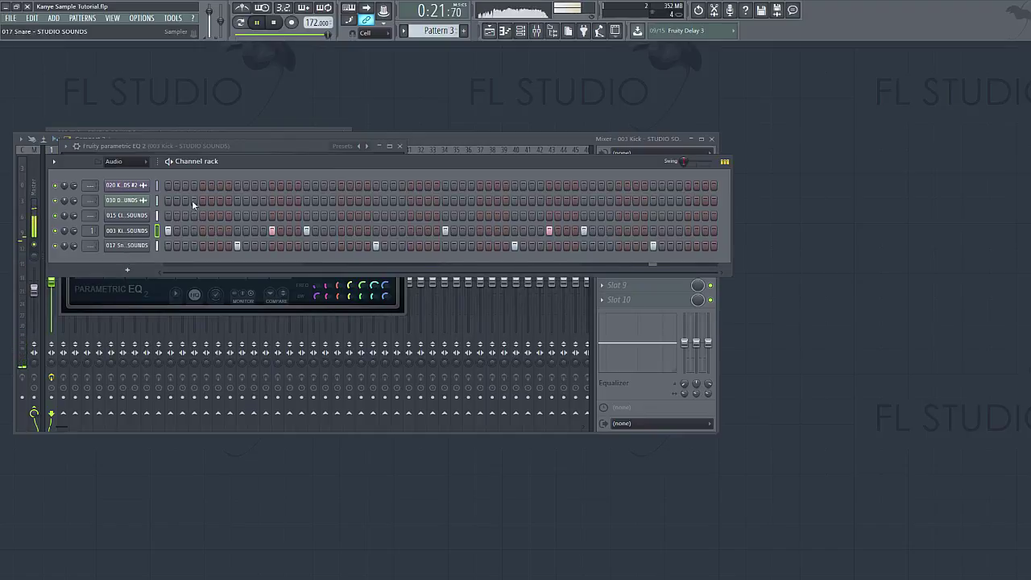
pyautogui.press('space')
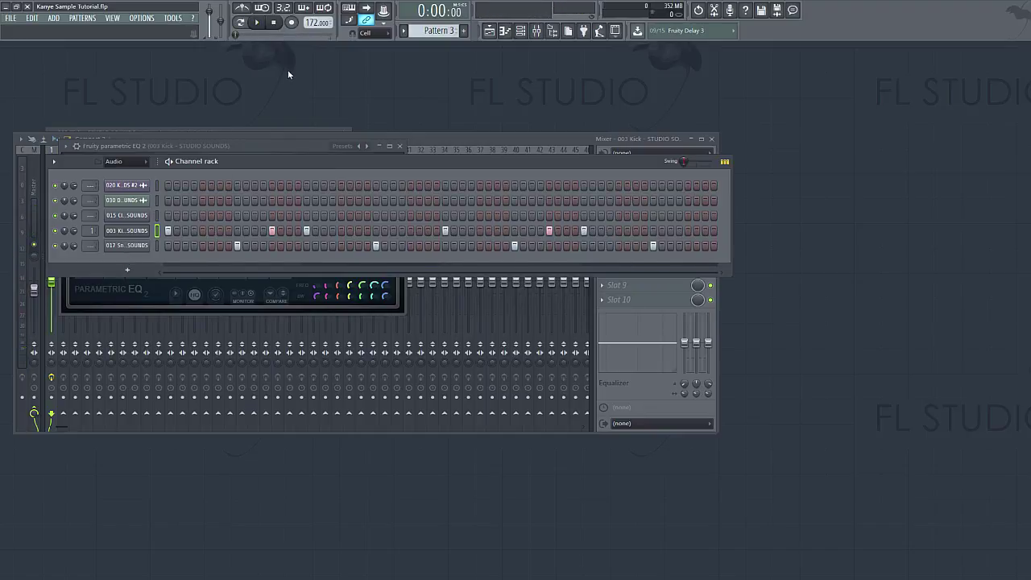